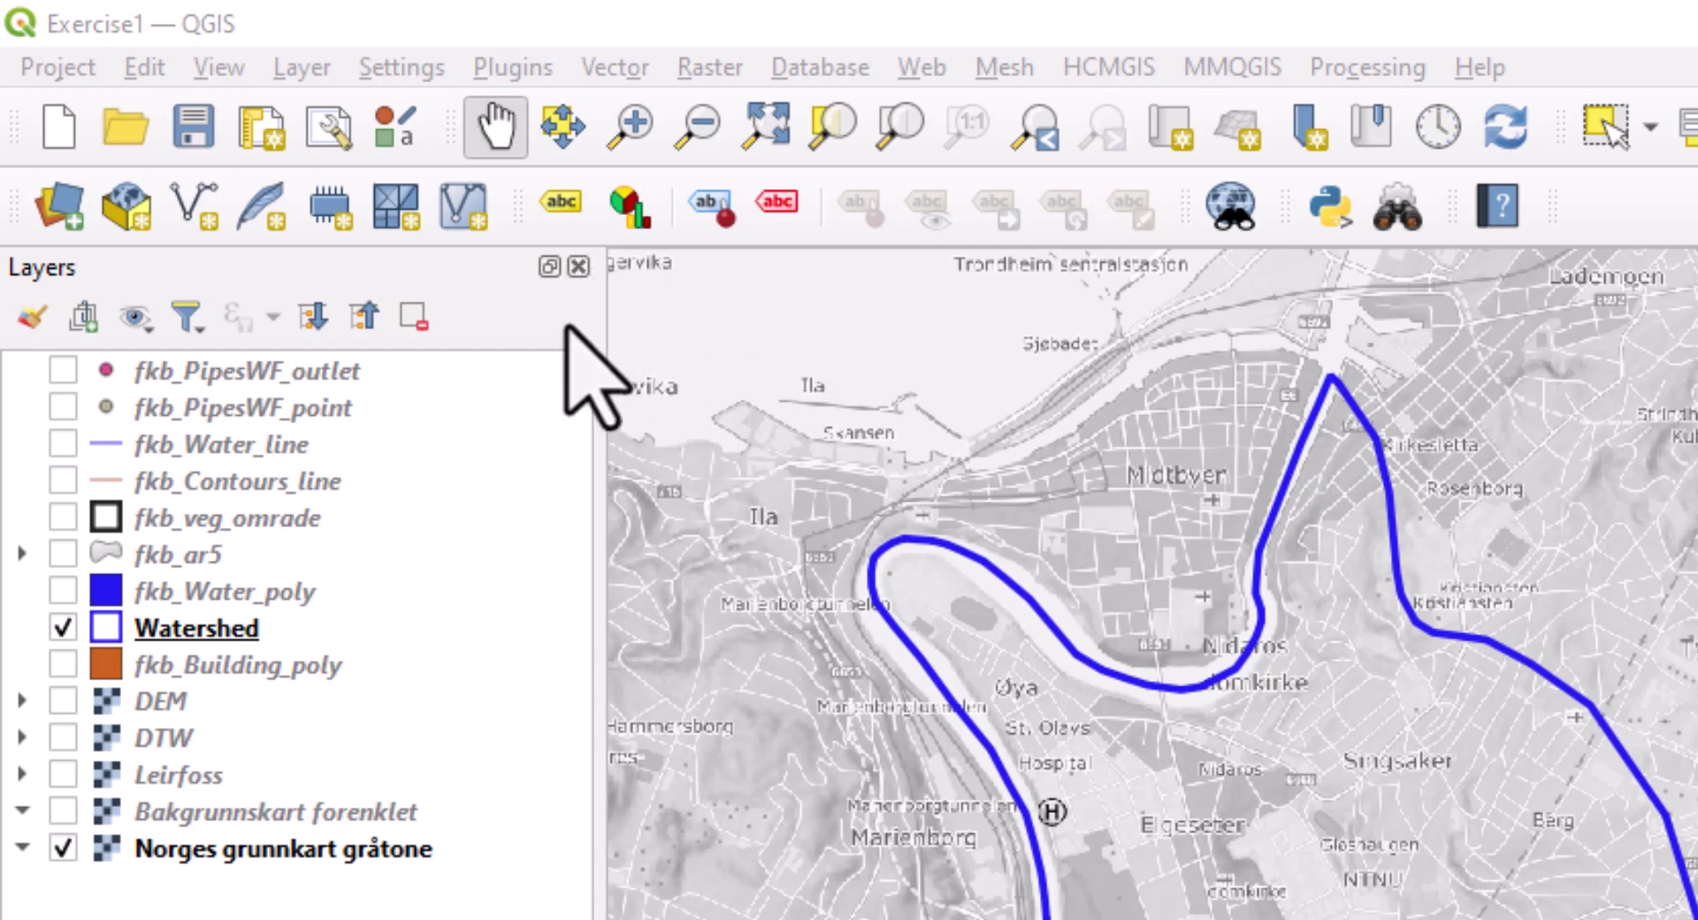
# - Close and restore the Layers panel, switching between the layer list and the file browser
pyautogui.click(576, 266)
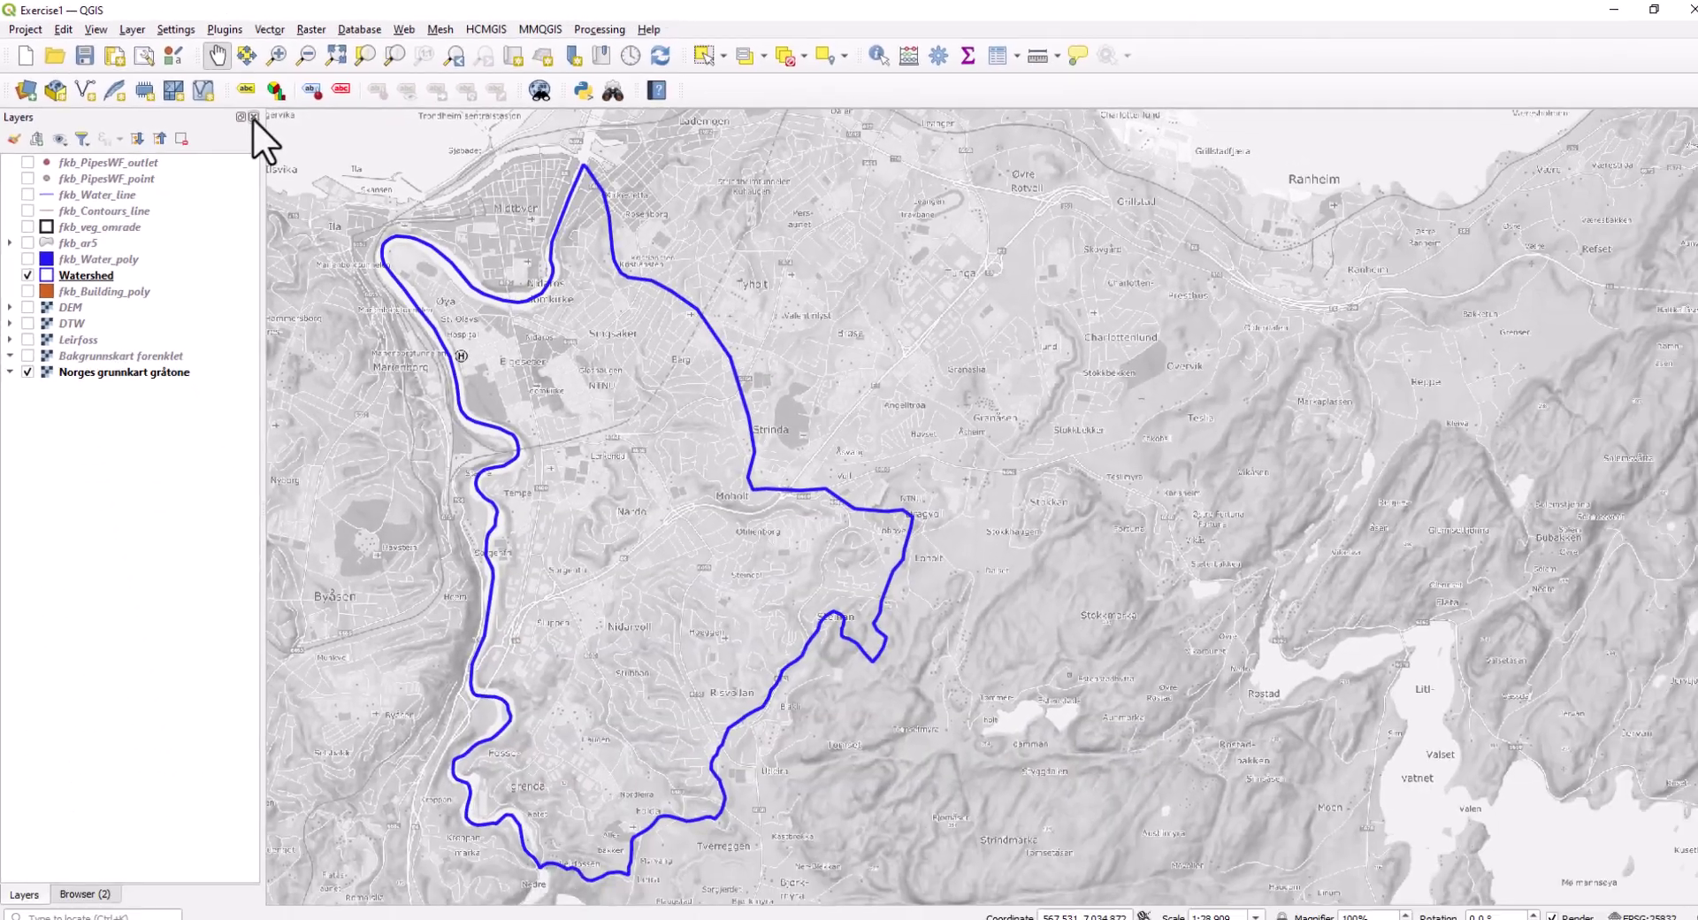
pyautogui.click(579, 266)
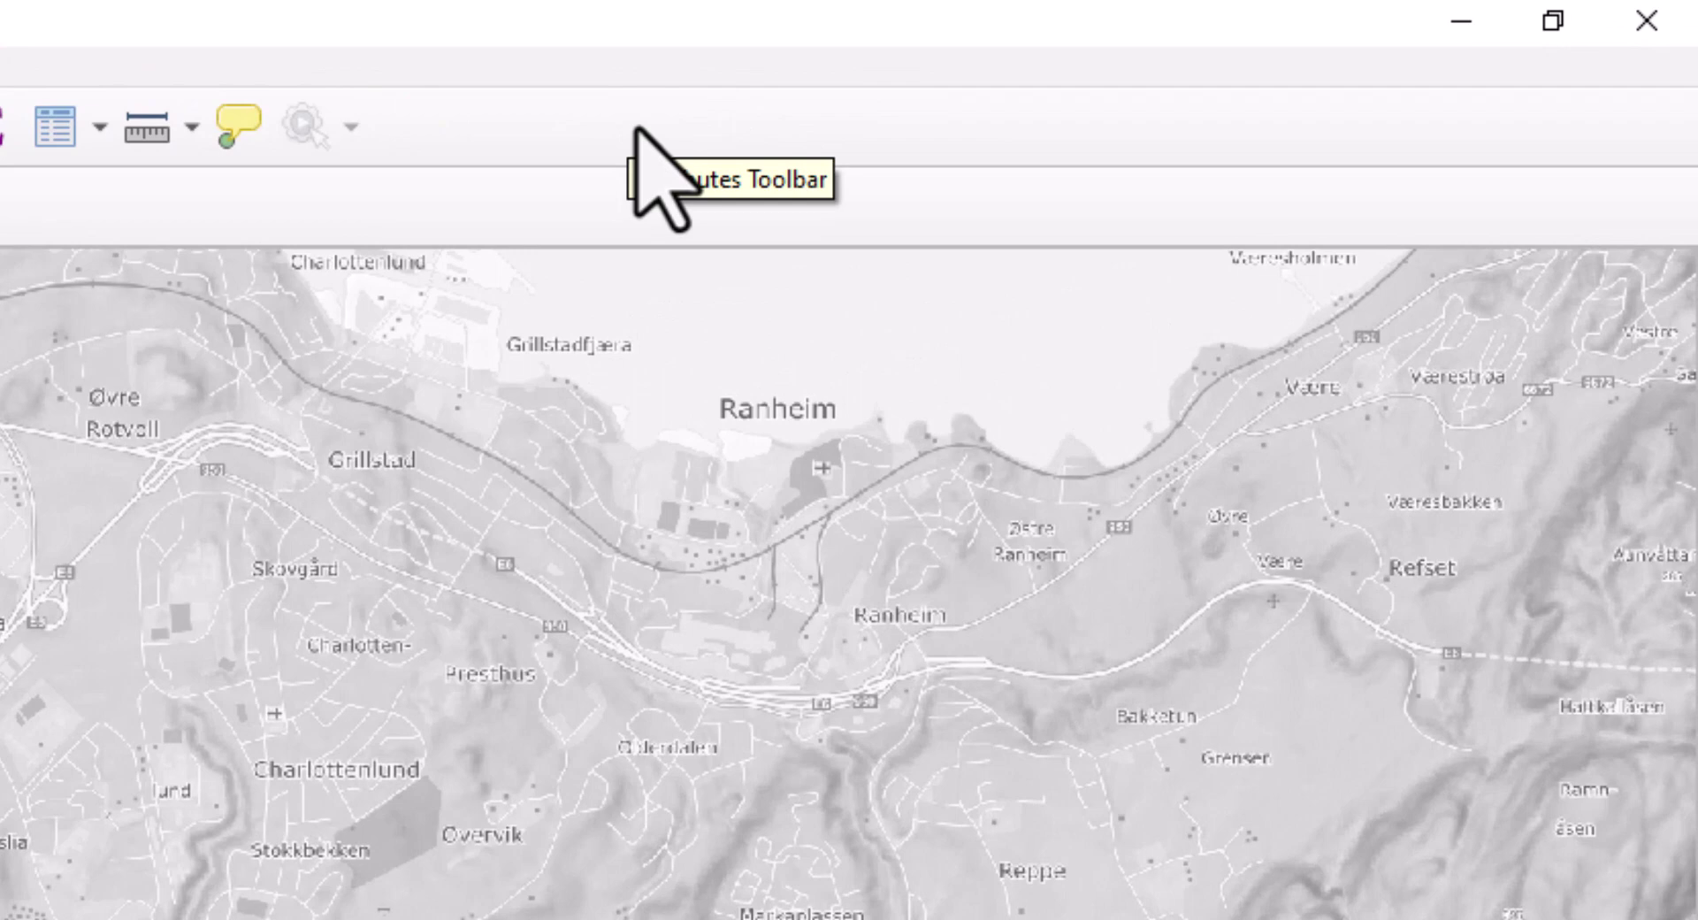
pyautogui.rightClick(635, 127)
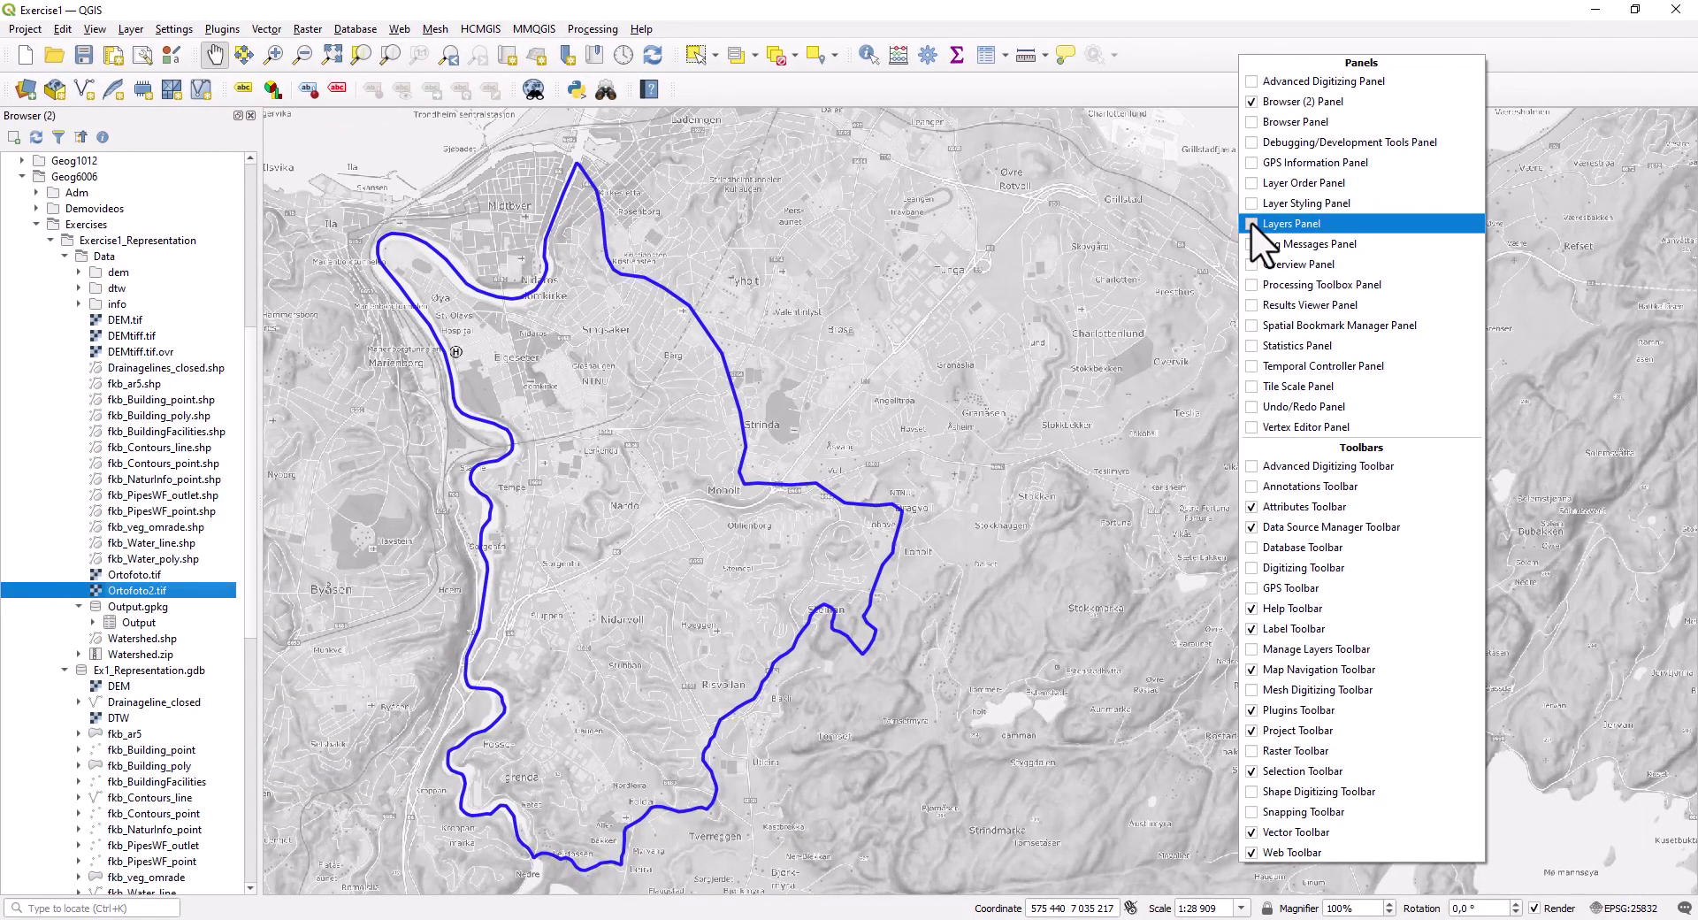
pyautogui.click(1251, 223)
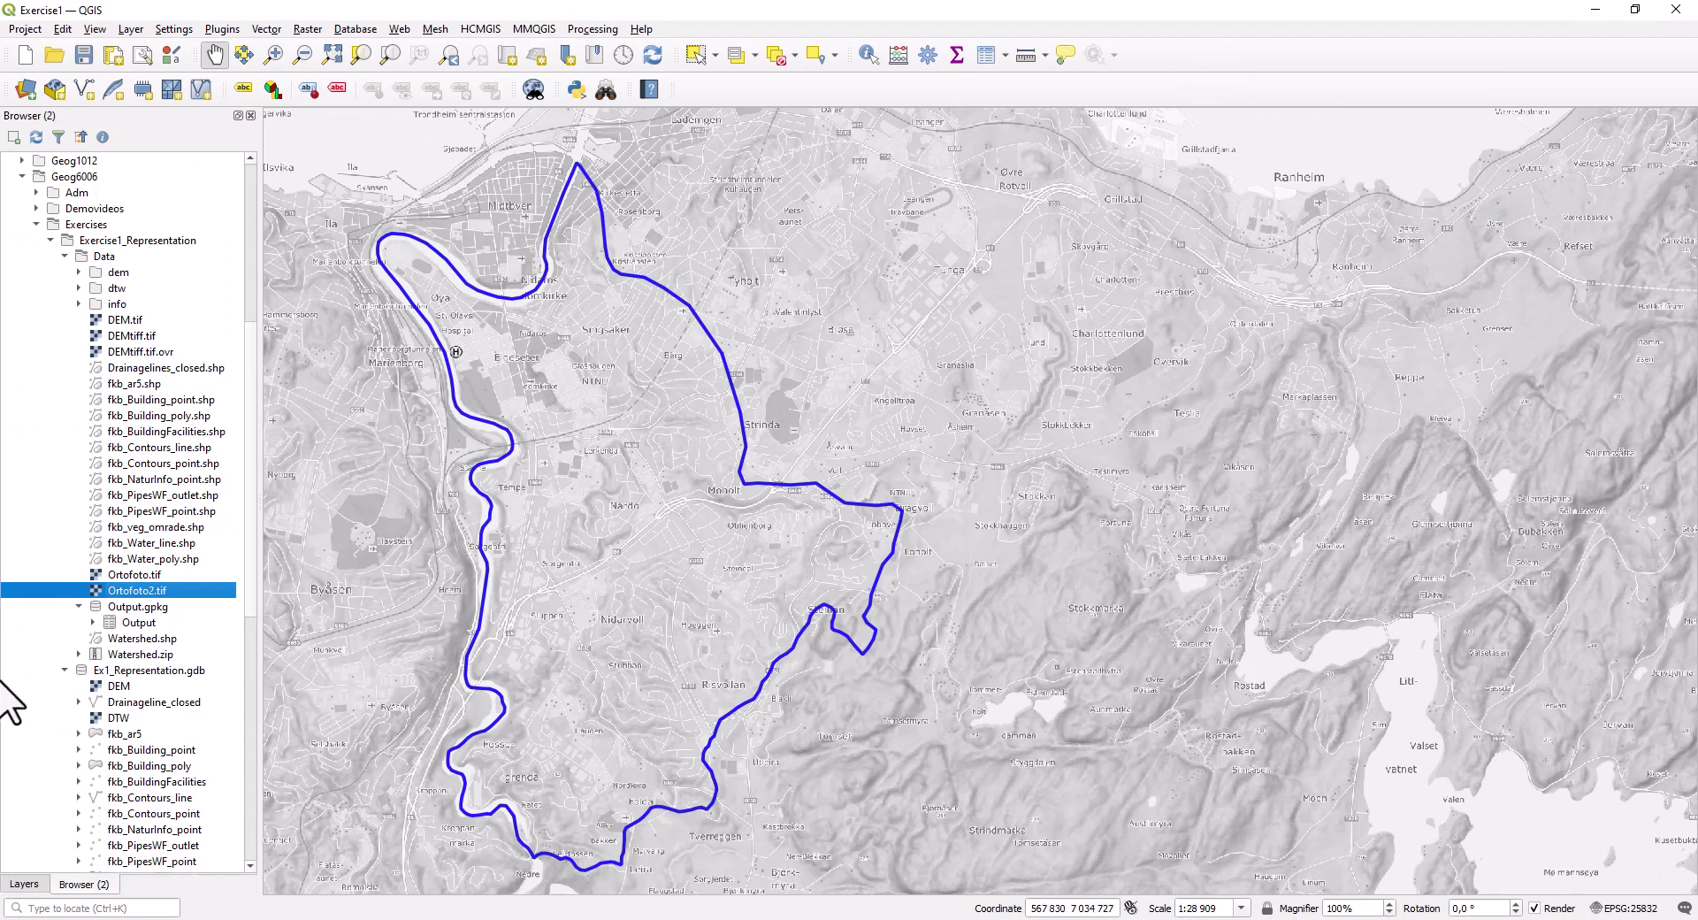
pyautogui.click(23, 886)
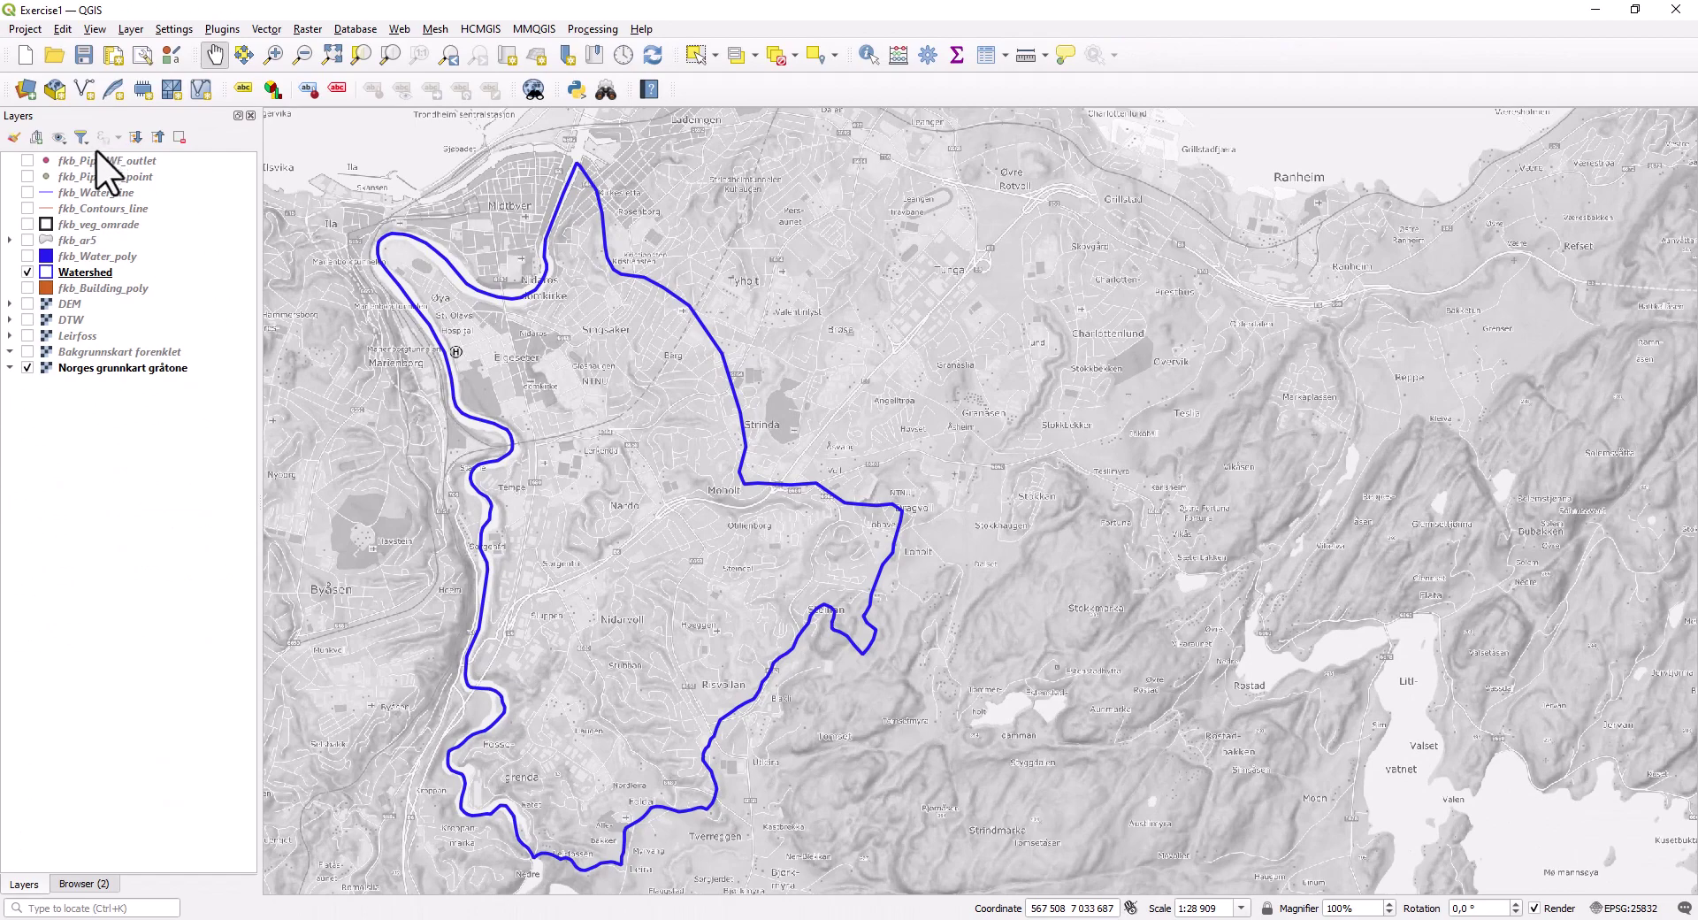
pyautogui.moveTo(104, 116); pyautogui.dragTo(50, 171)
pyautogui.click(80, 886)
pyautogui.click(24, 885)
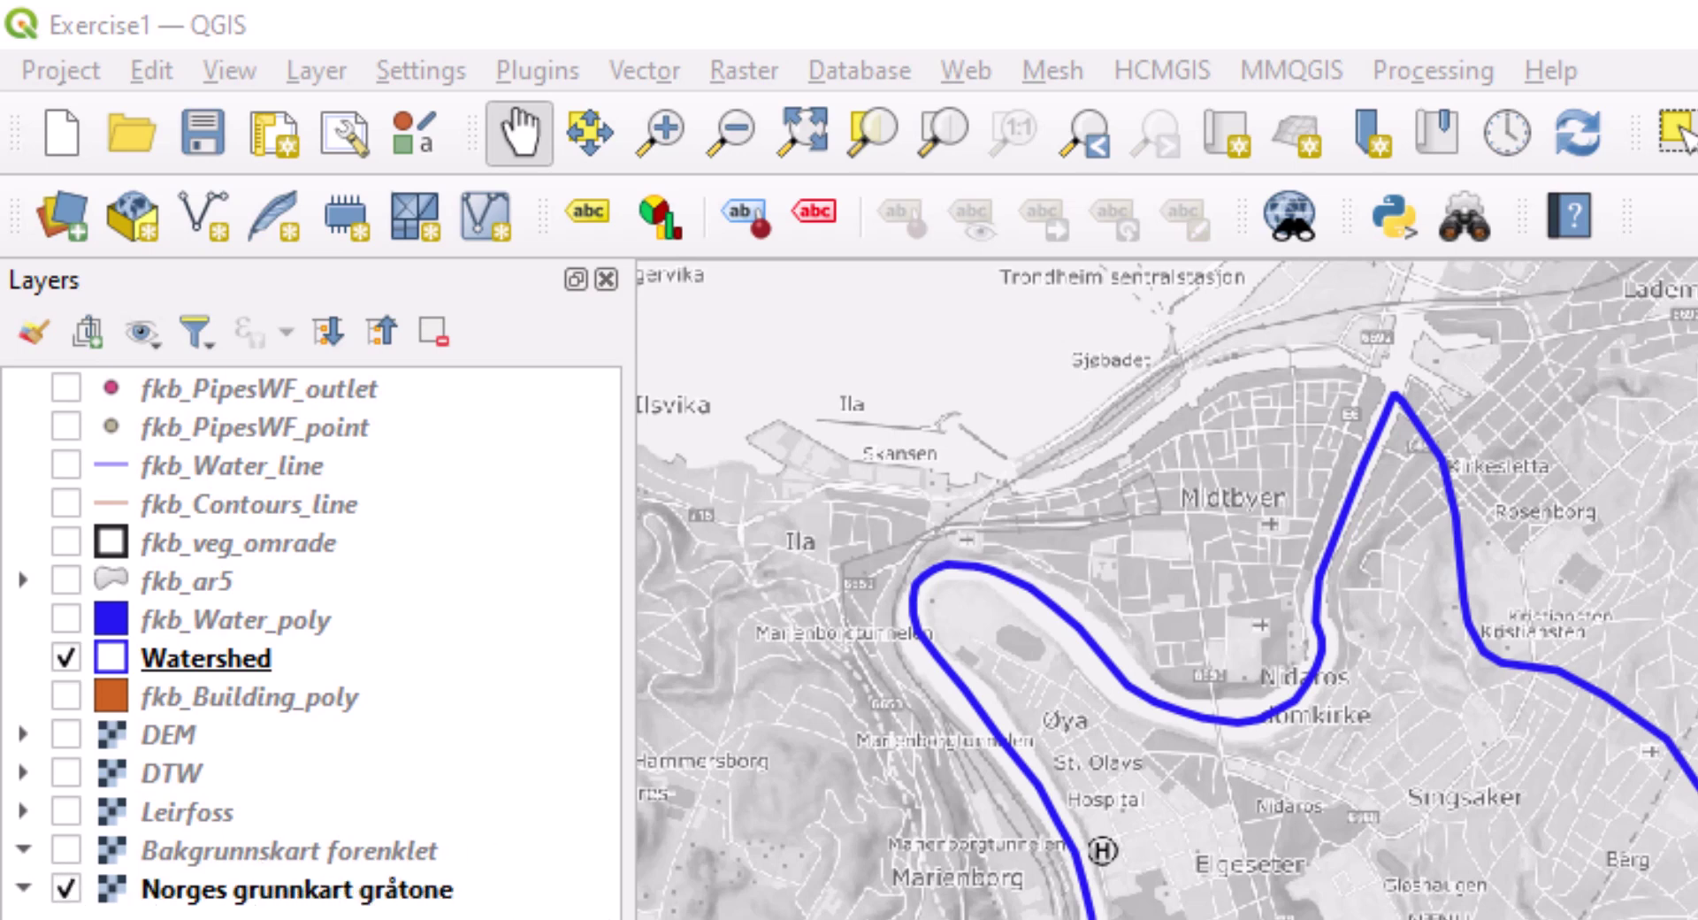
# - Briefly toggle the outlet, water line, contour and road layers to preview them
pyautogui.click(67, 387)
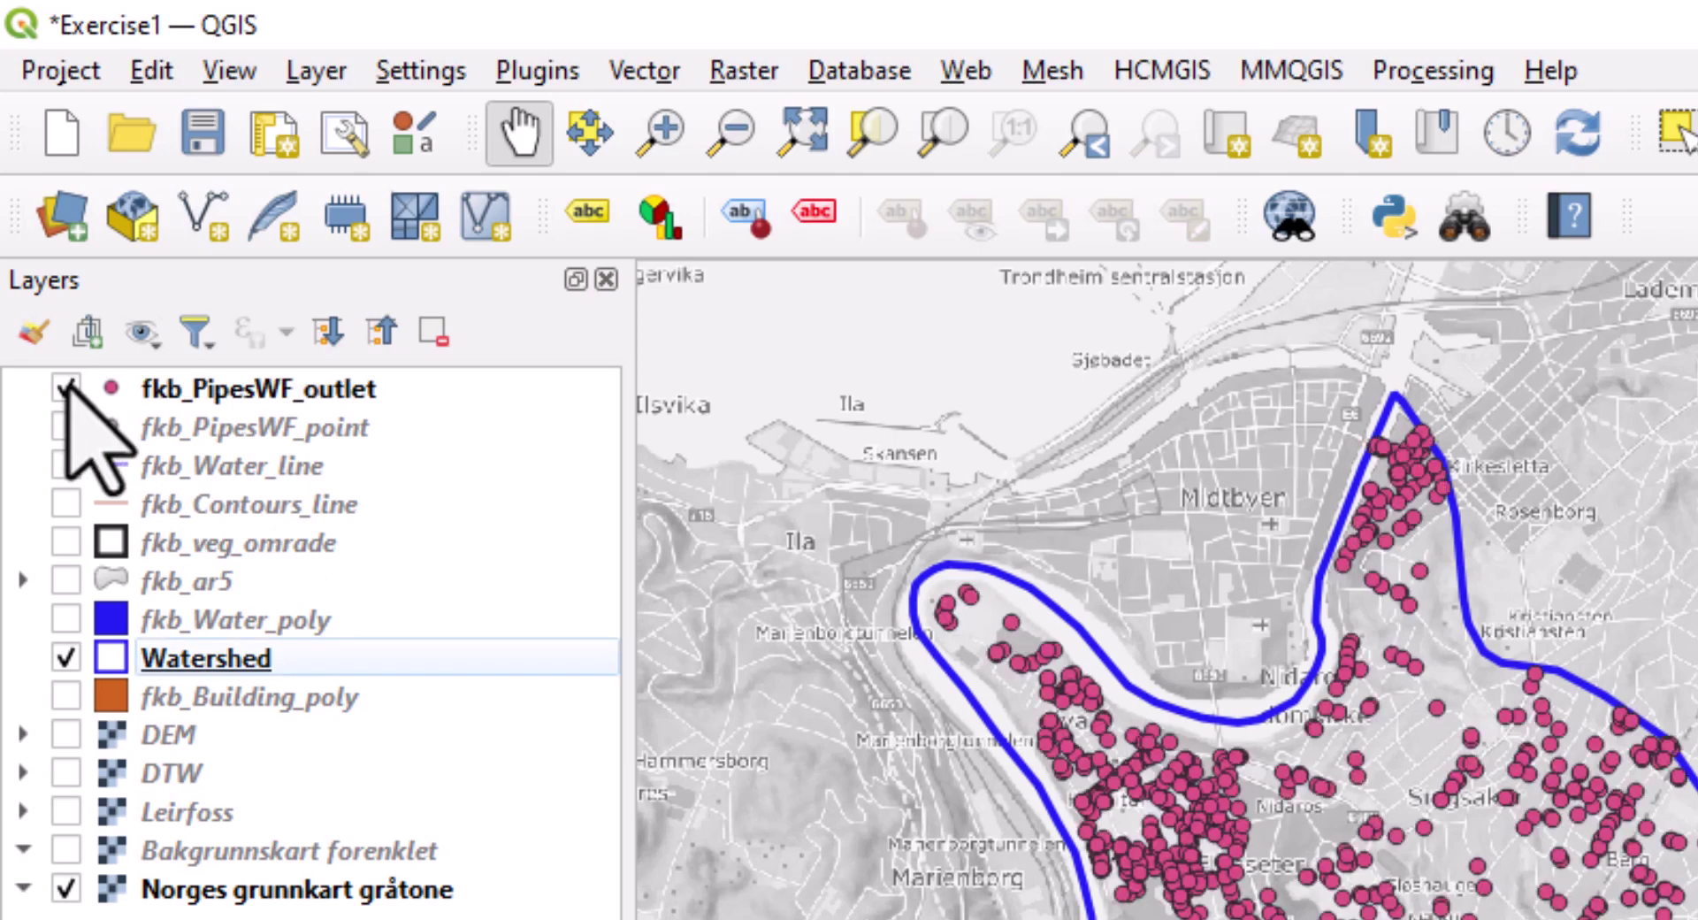
pyautogui.click(66, 387)
pyautogui.click(67, 464)
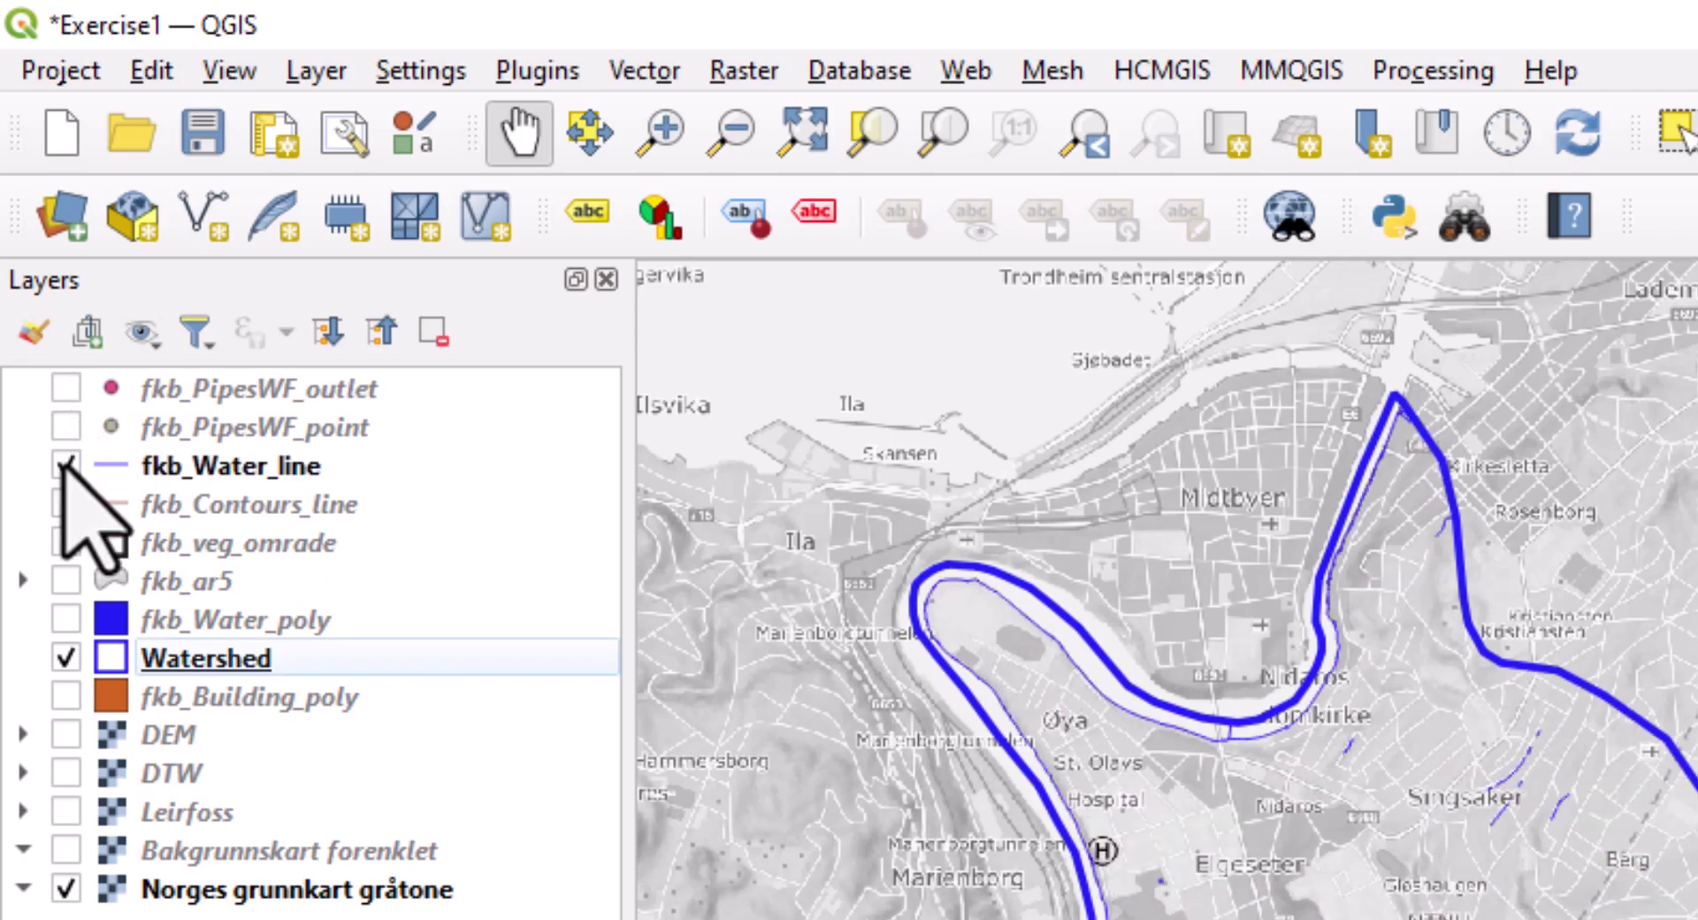
pyautogui.click(66, 465)
pyautogui.click(67, 503)
pyautogui.click(67, 503)
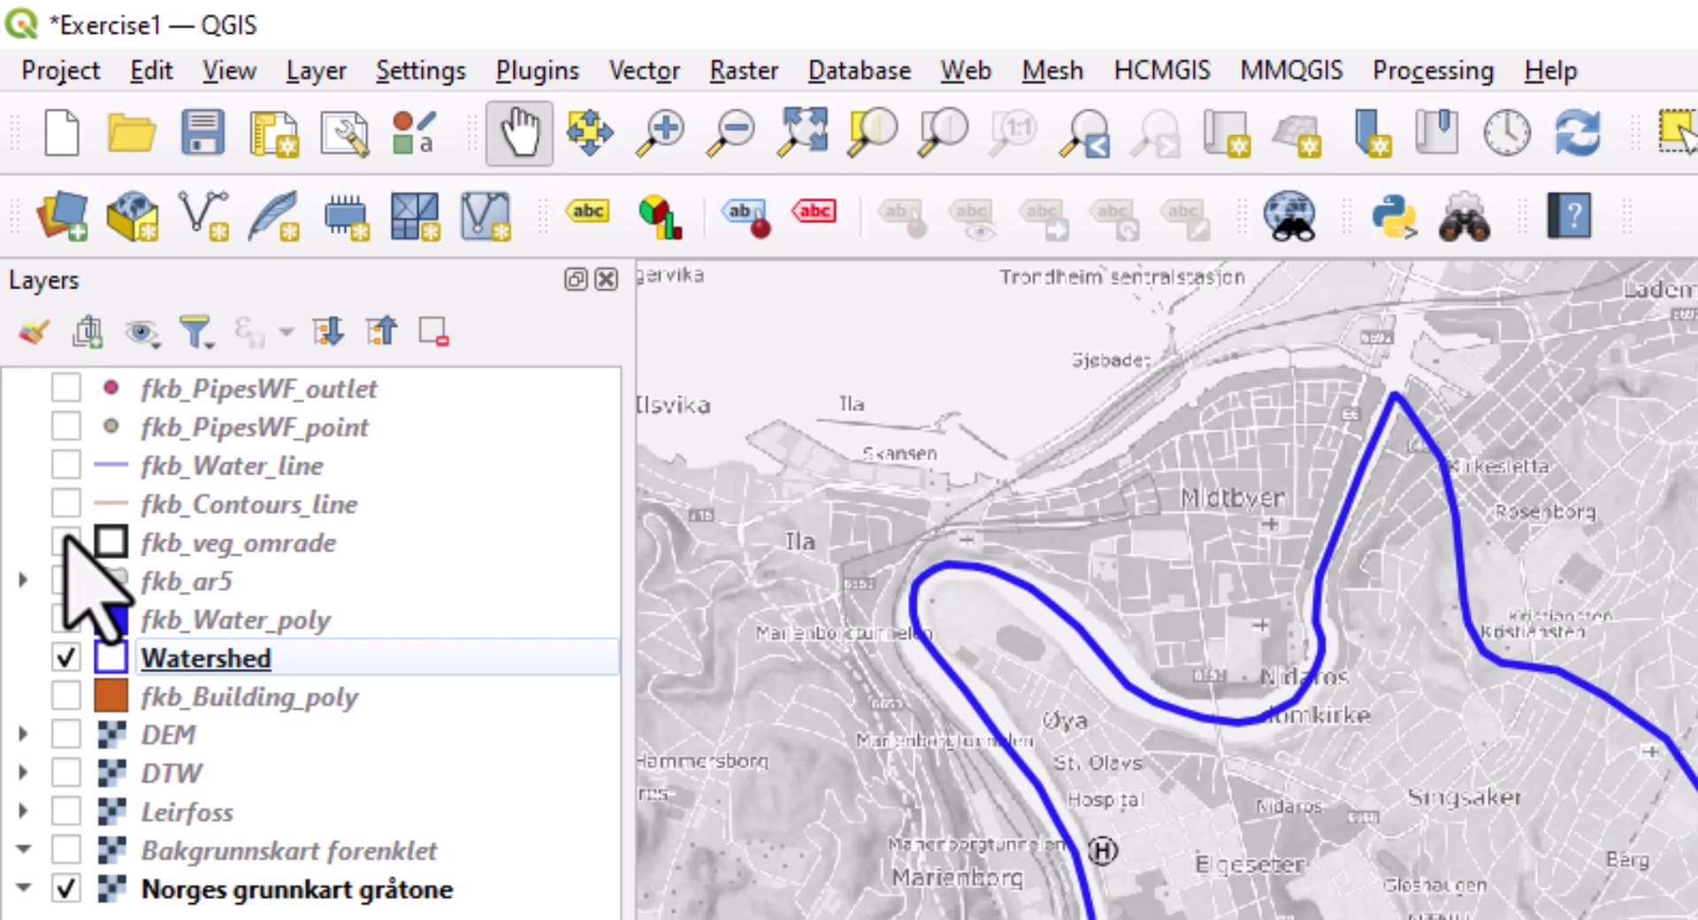
pyautogui.click(66, 542)
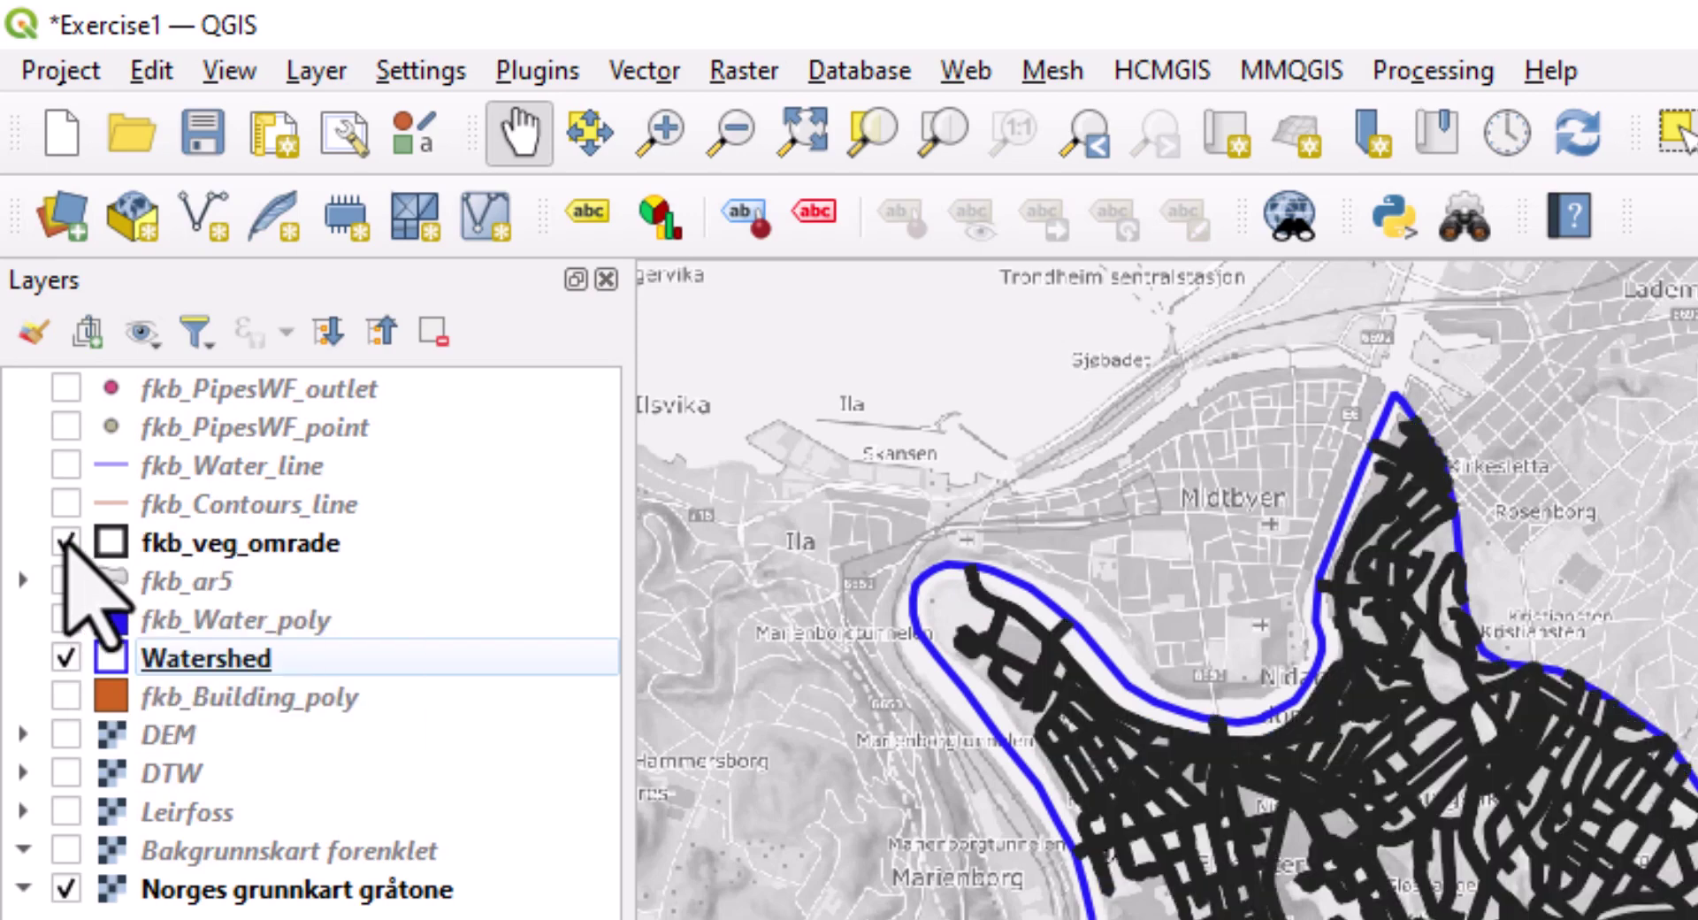
pyautogui.click(67, 542)
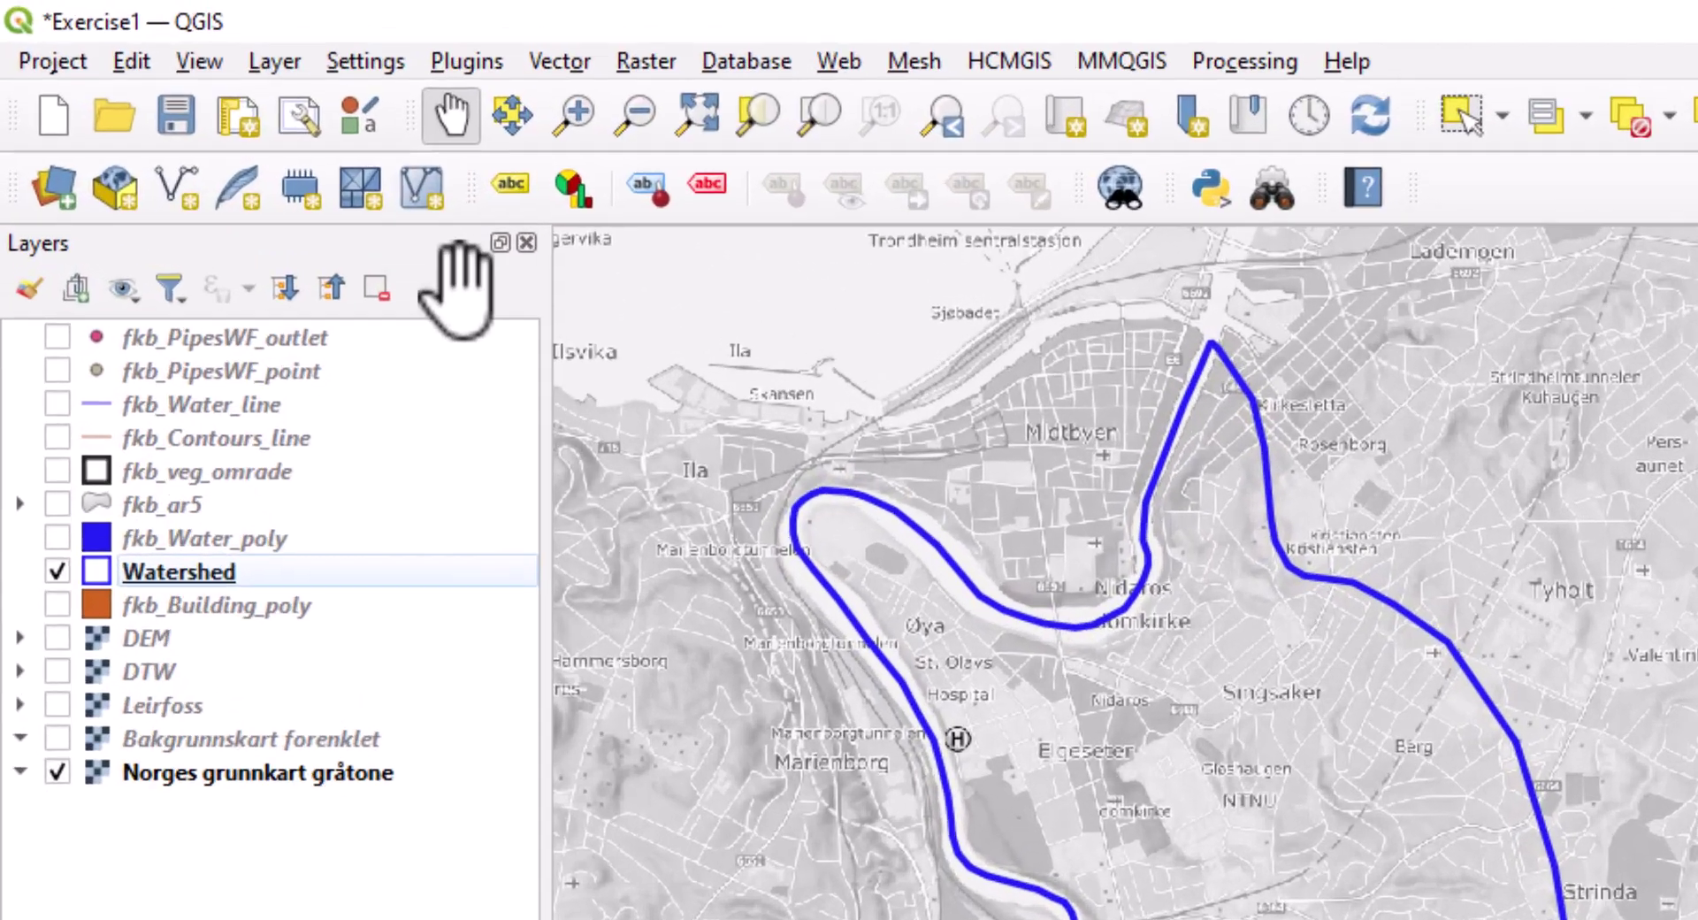
# - Load Drainagelines_closed.shp from the Data folder via the Data Source Manager's Vector page
pyautogui.click(132, 29)
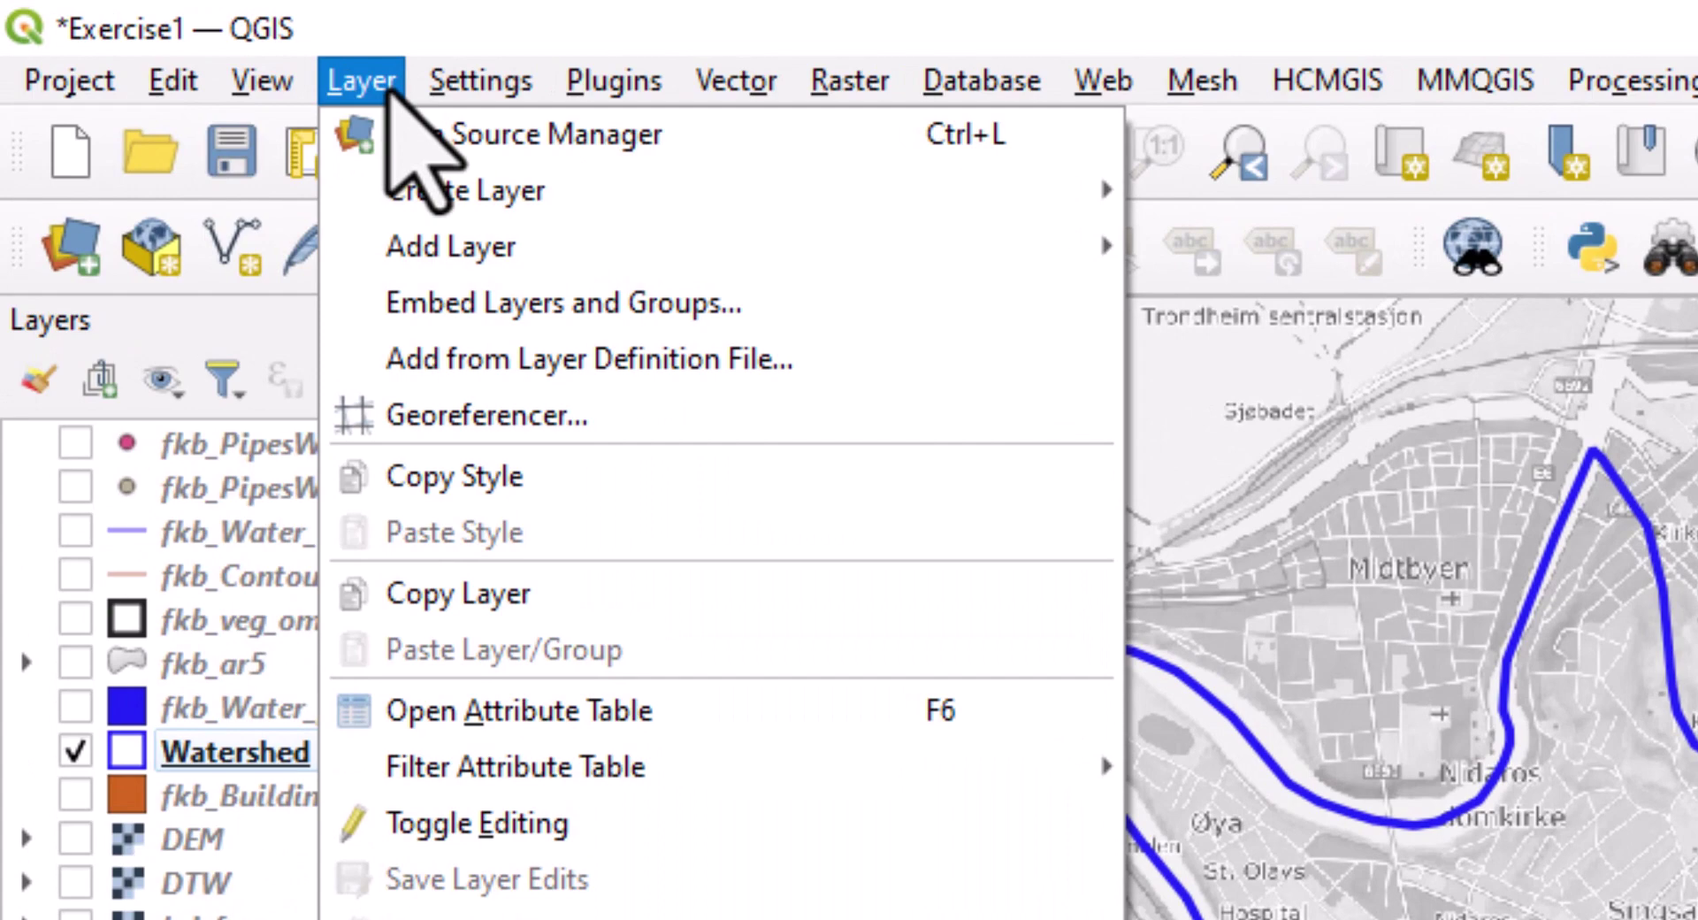
pyautogui.moveTo(407, 248)
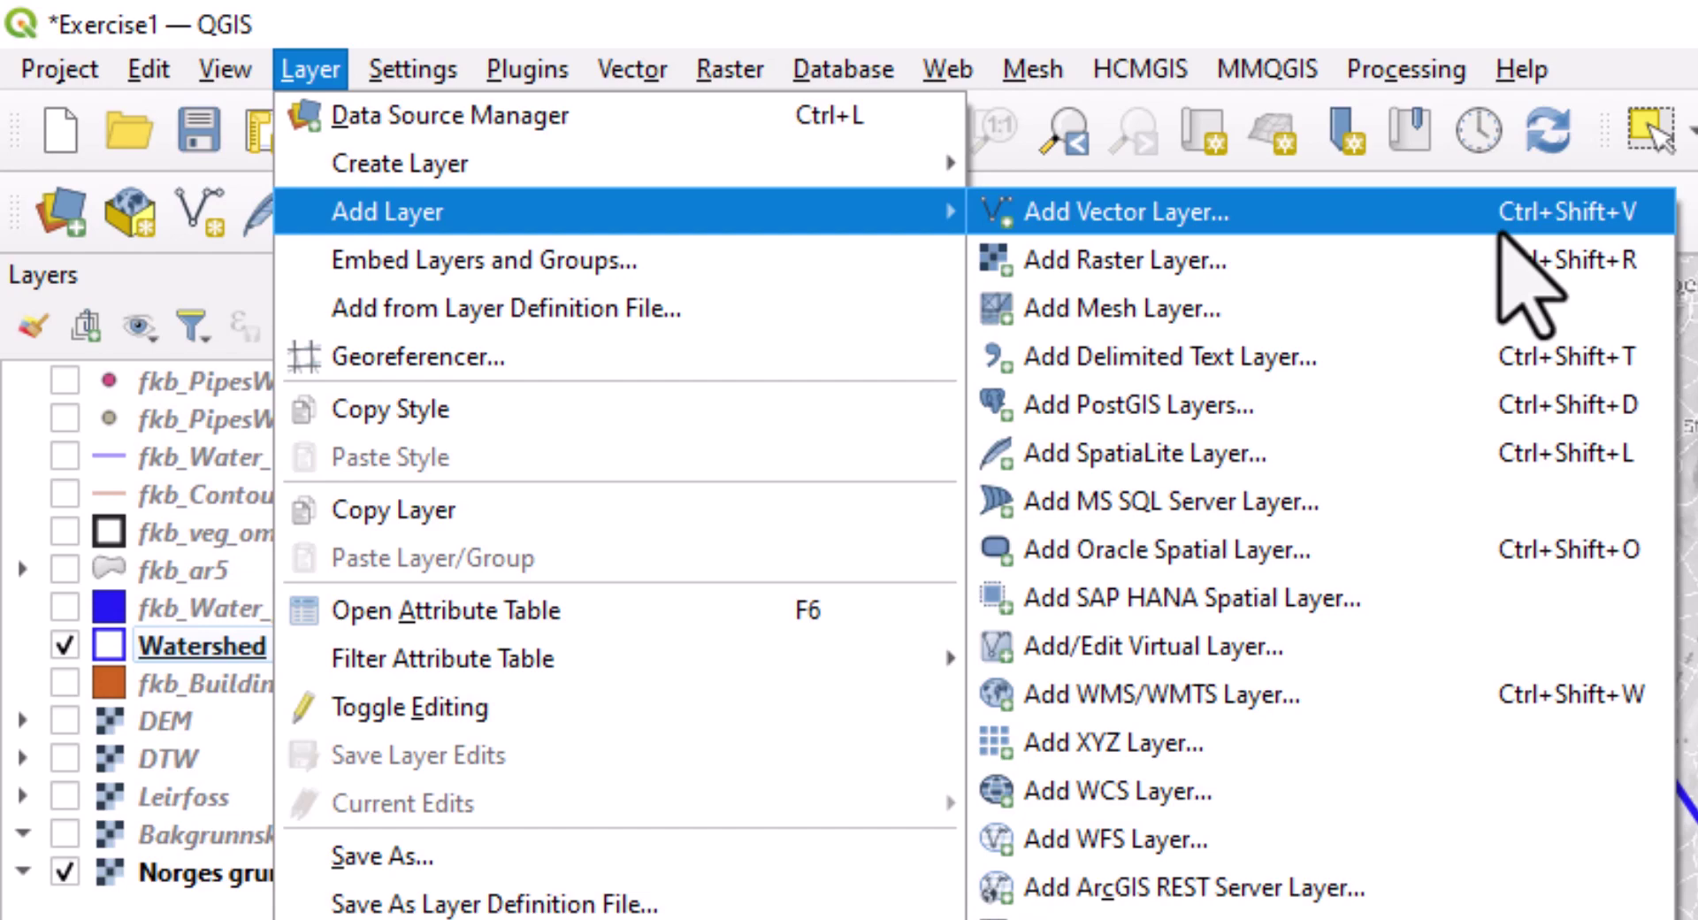
pyautogui.click(1501, 228)
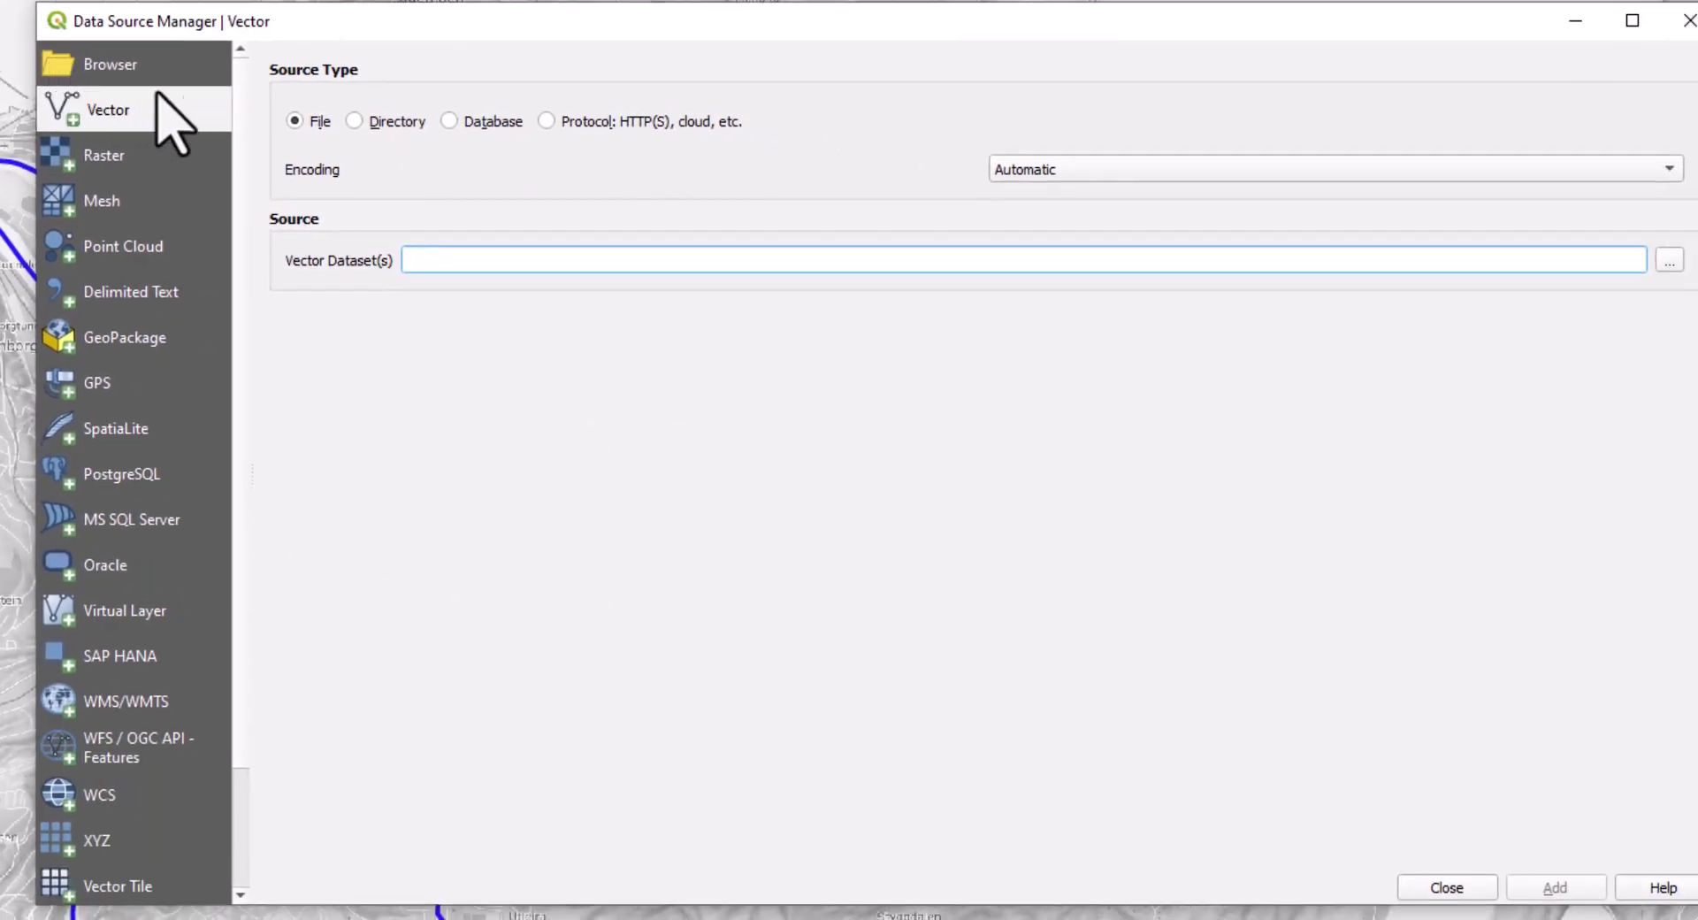
pyautogui.click(1687, 23)
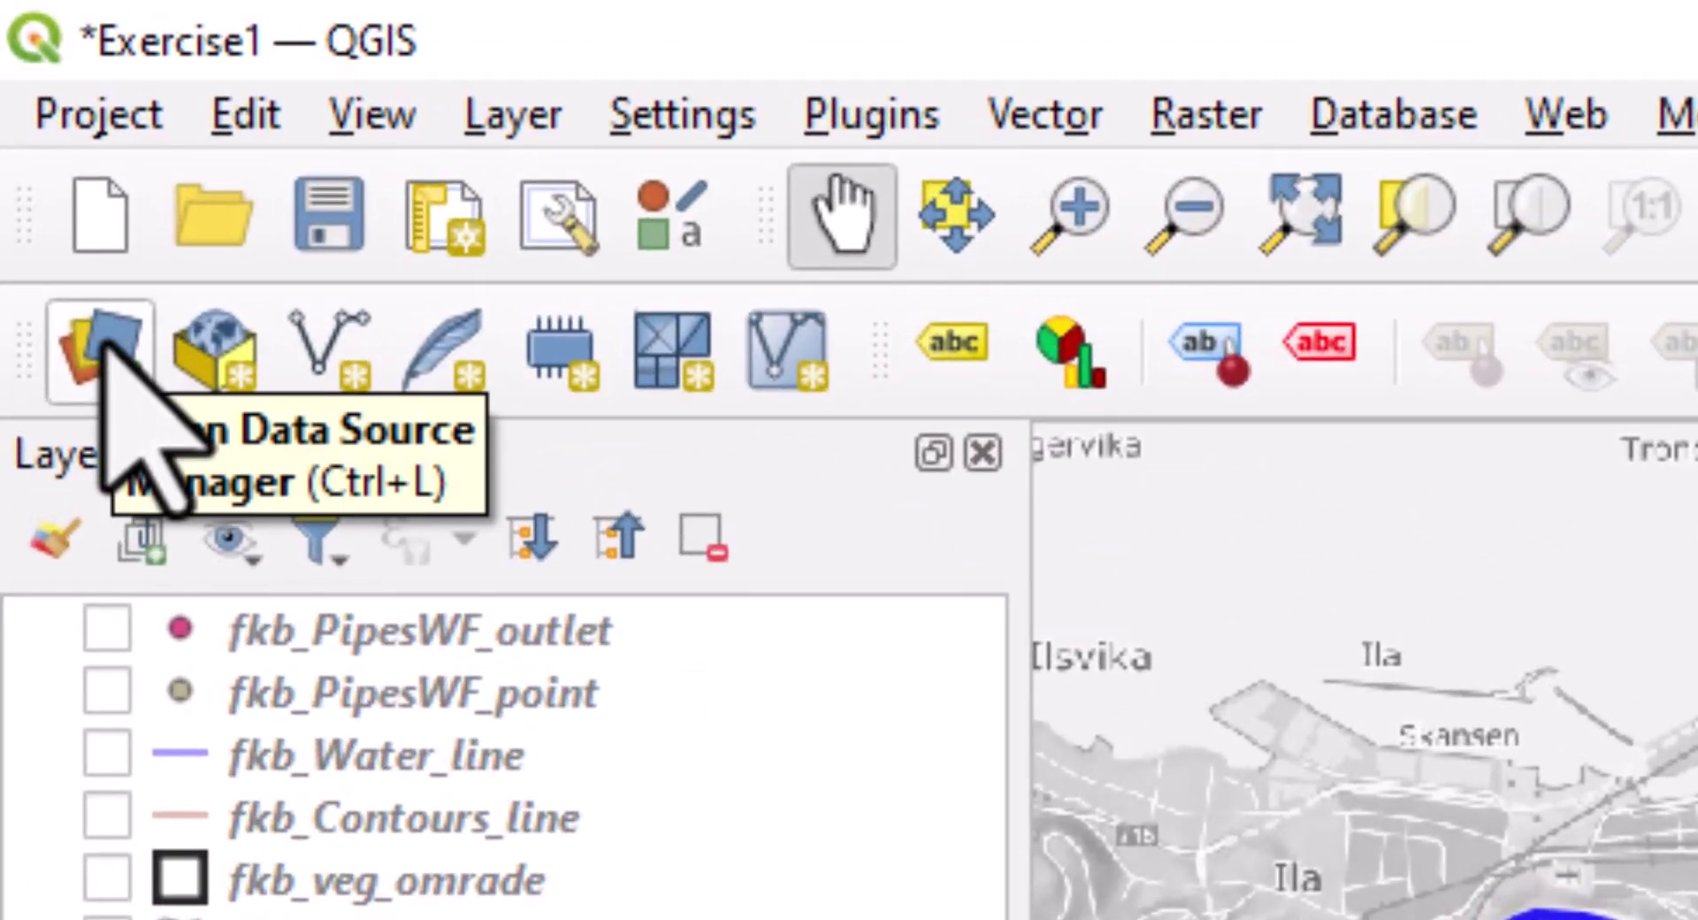
pyautogui.click(103, 340)
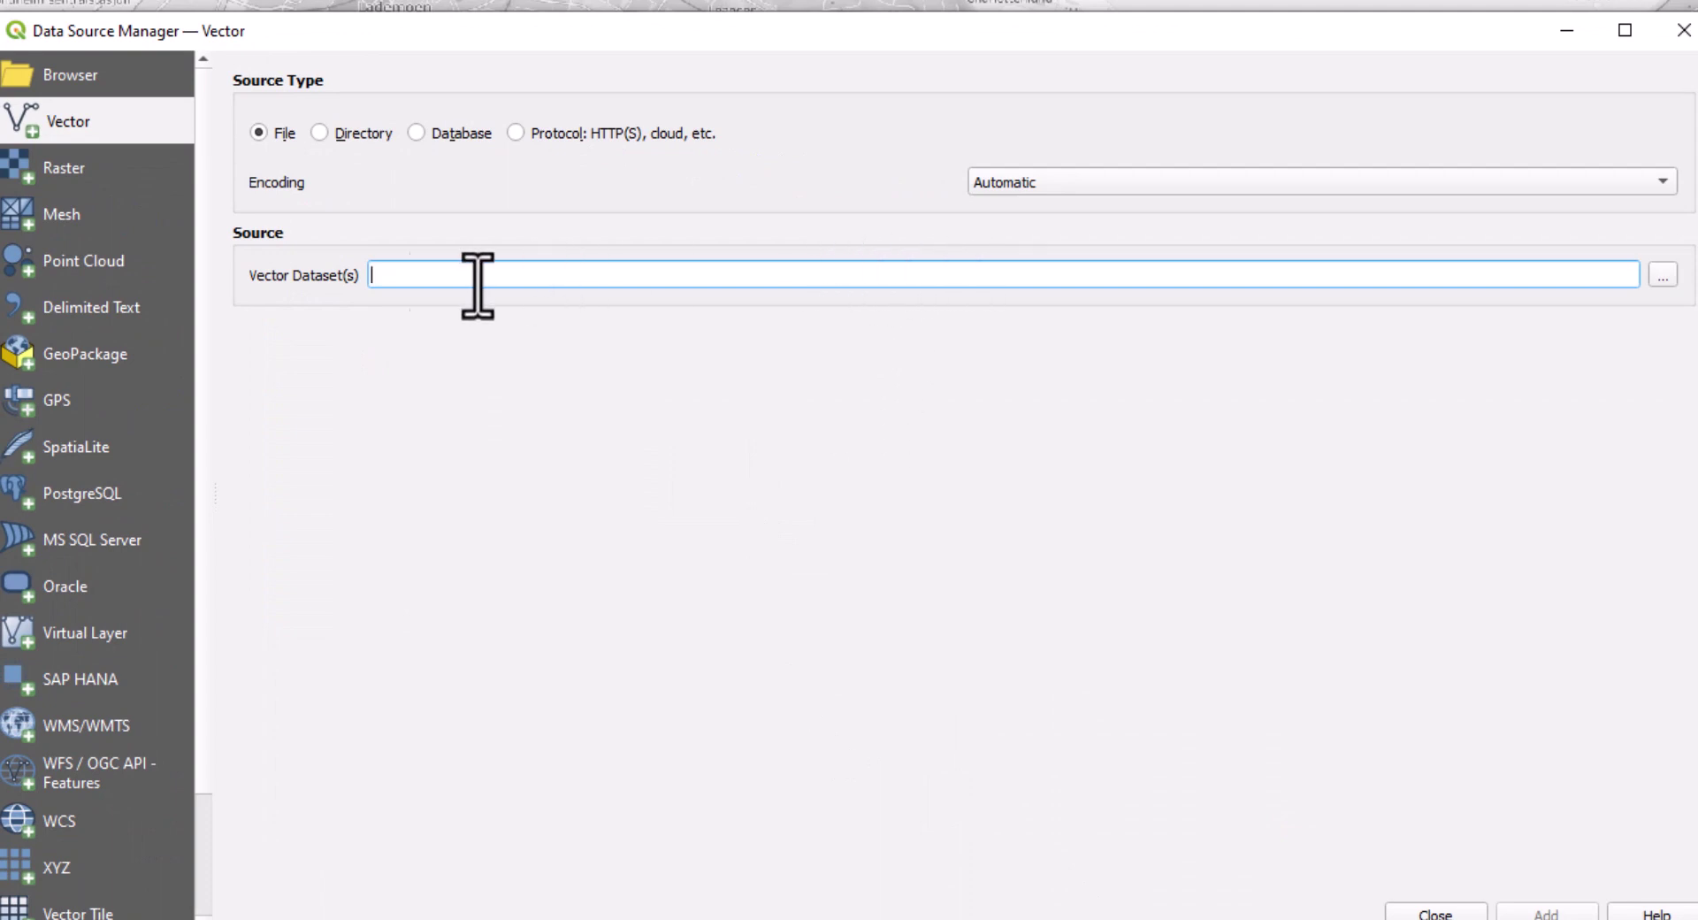
pyautogui.click(1662, 275)
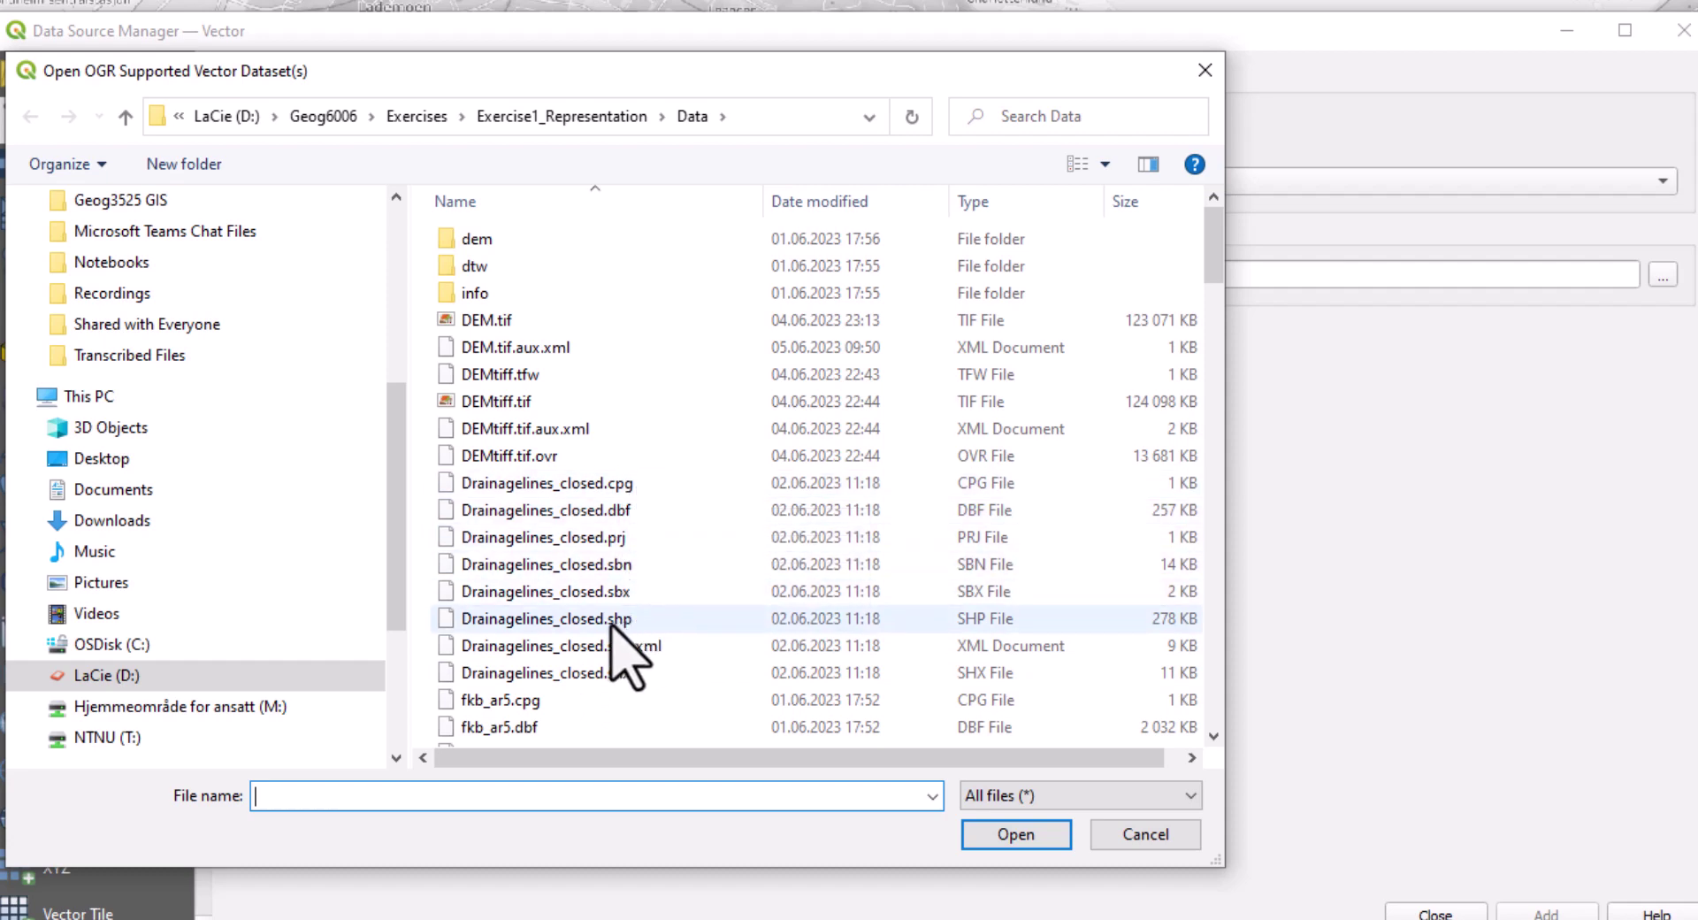
pyautogui.click(574, 625)
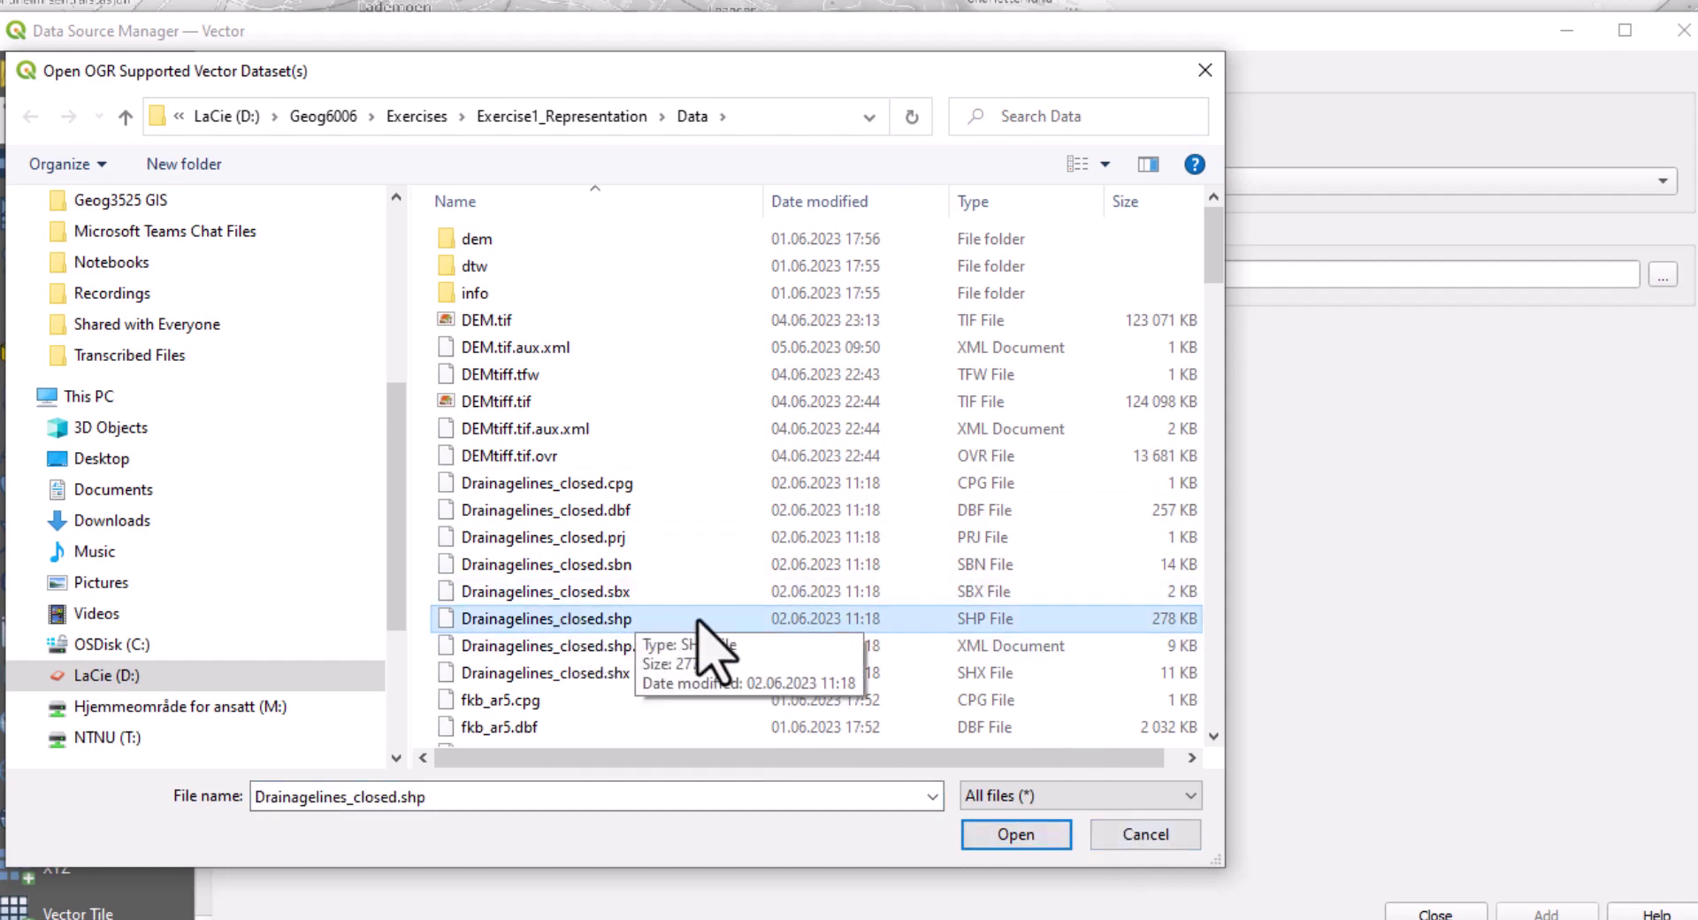
pyautogui.click(1017, 834)
pyautogui.click(1544, 911)
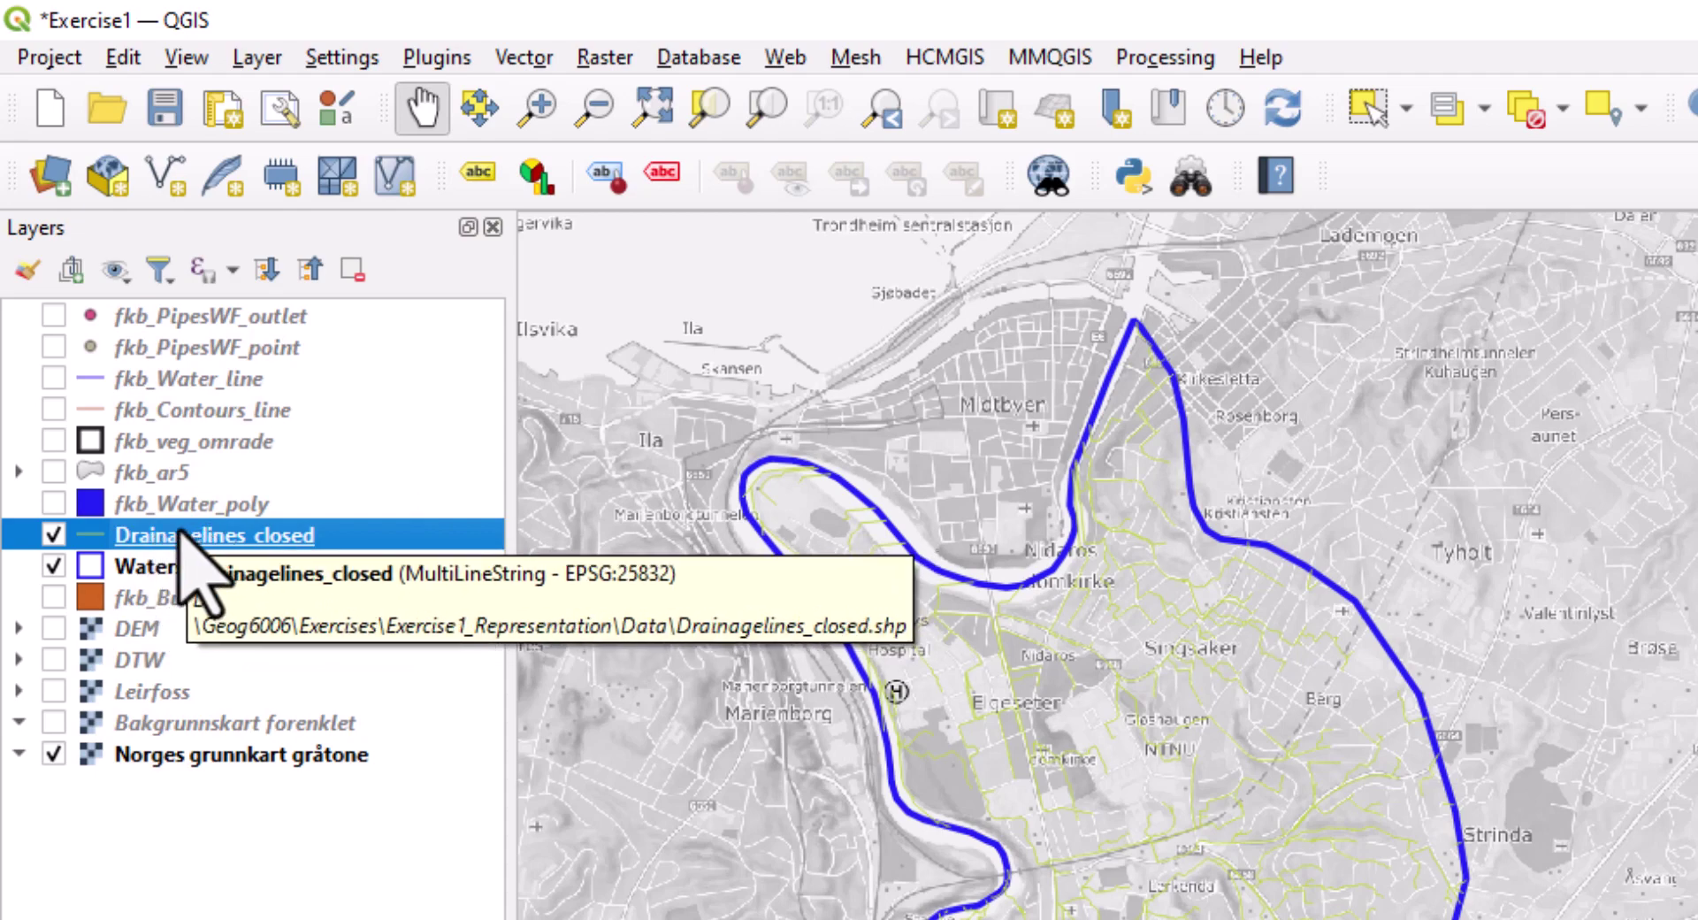
# - Drag Drainagelines_closed up to sit just below fkb_Contours_line
pyautogui.moveTo(175, 541); pyautogui.dragTo(219, 424)
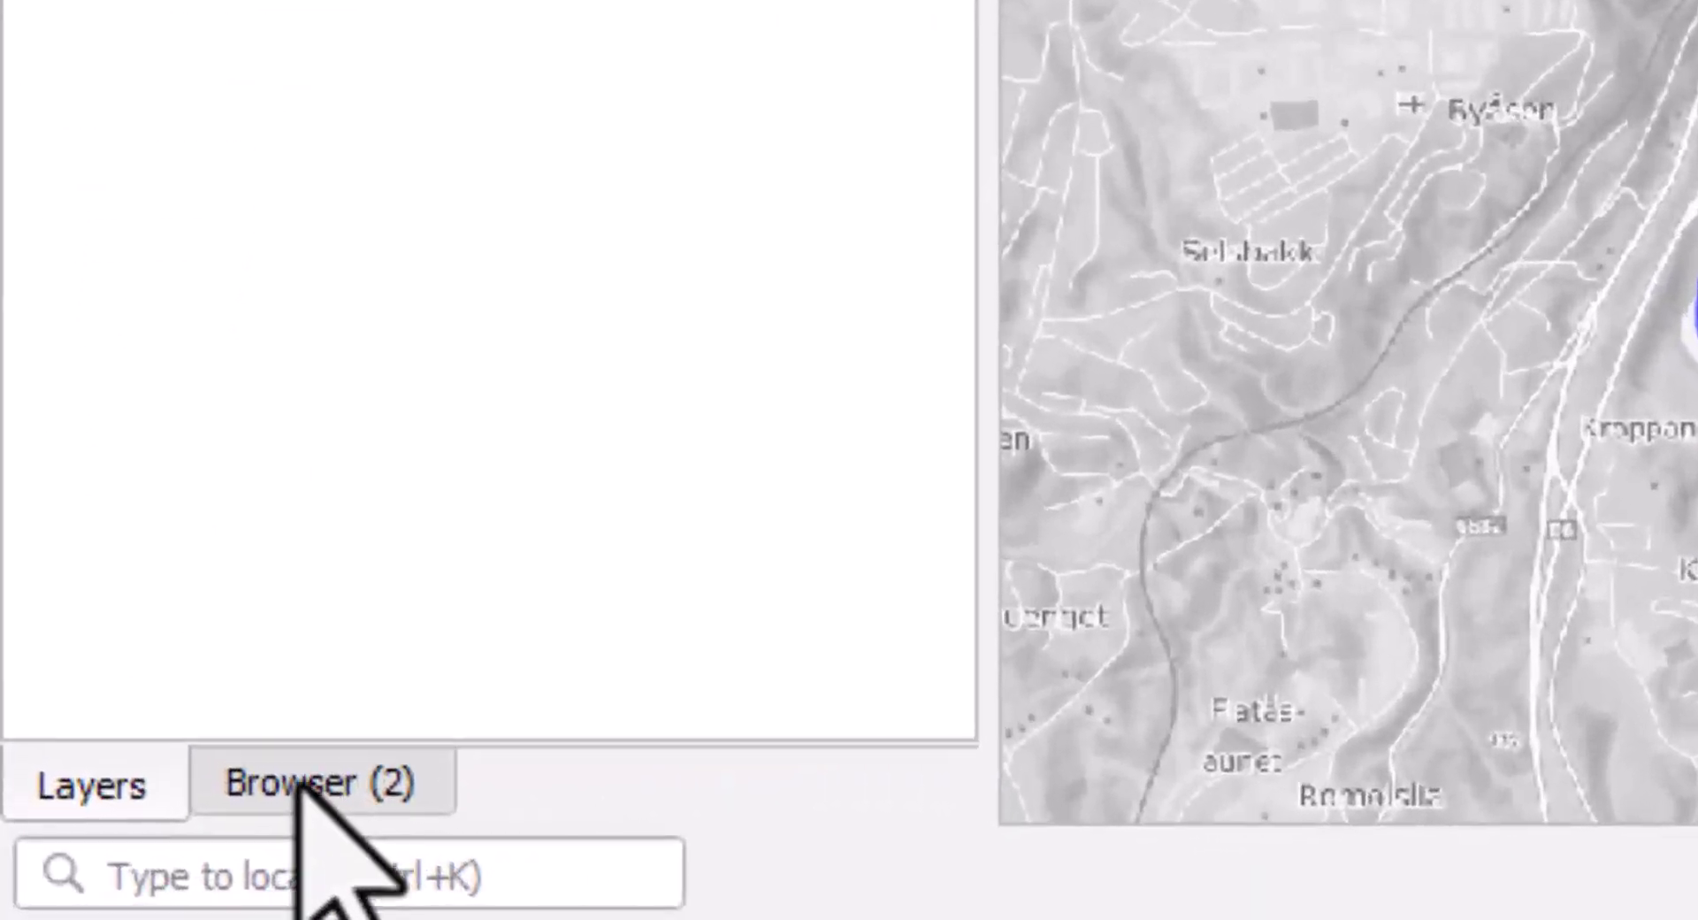
# - Add fkb_Building_point.shp by dragging it from the Browser panel onto the map
pyautogui.click(301, 796)
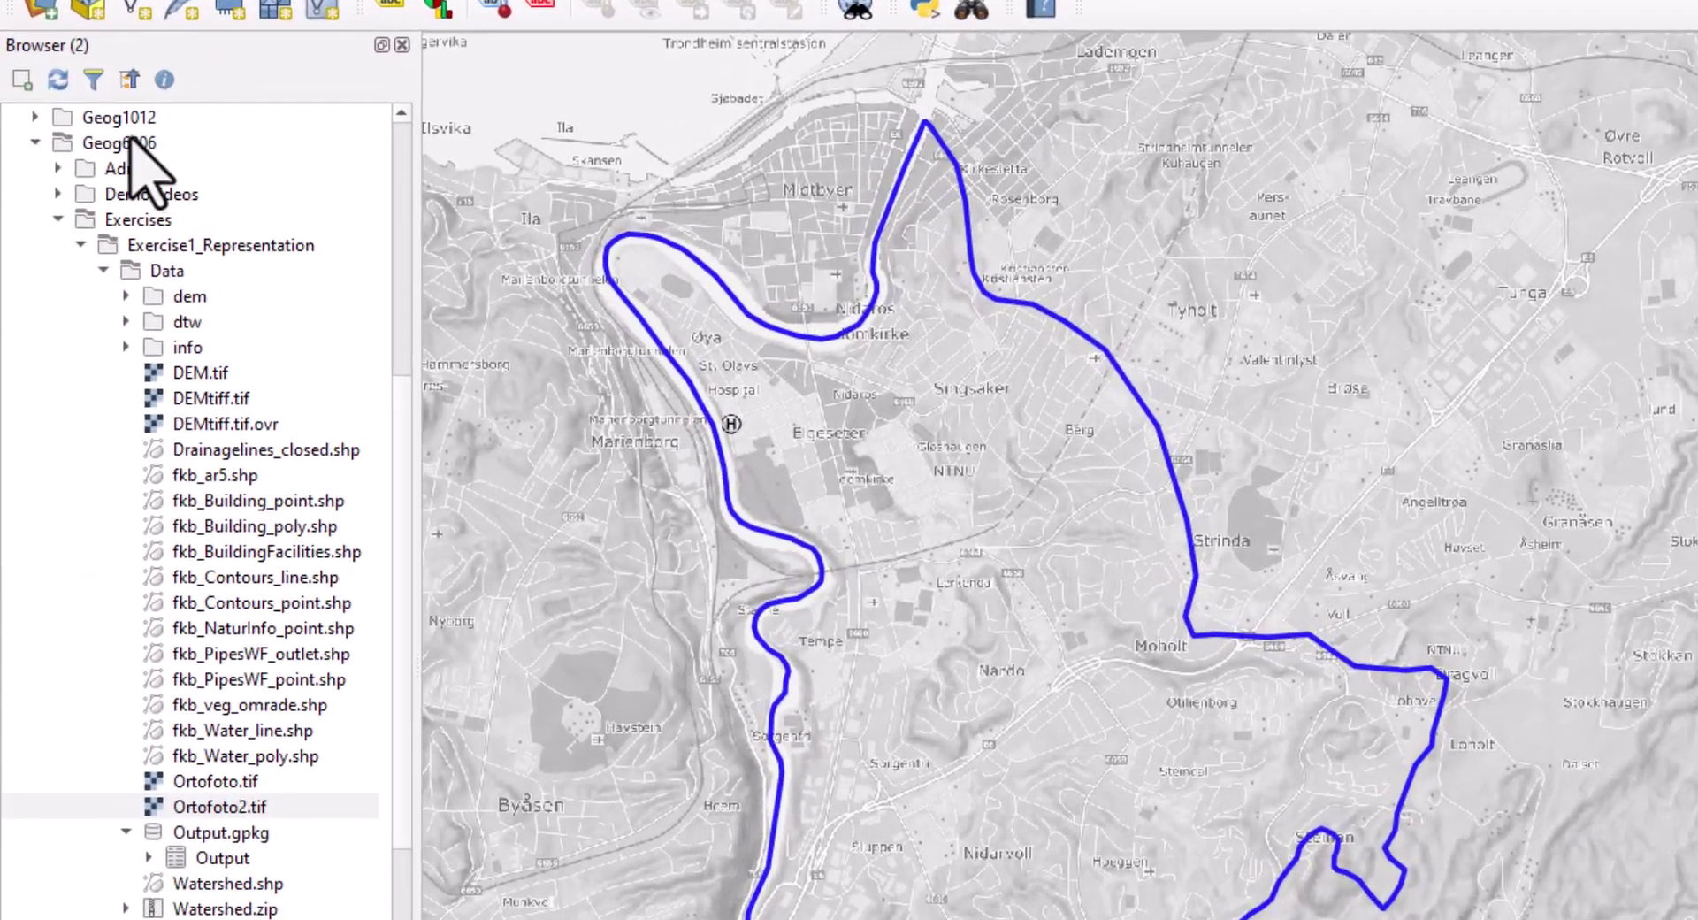
pyautogui.scroll(5, 89, 190)
pyautogui.scroll(1, 146, 172)
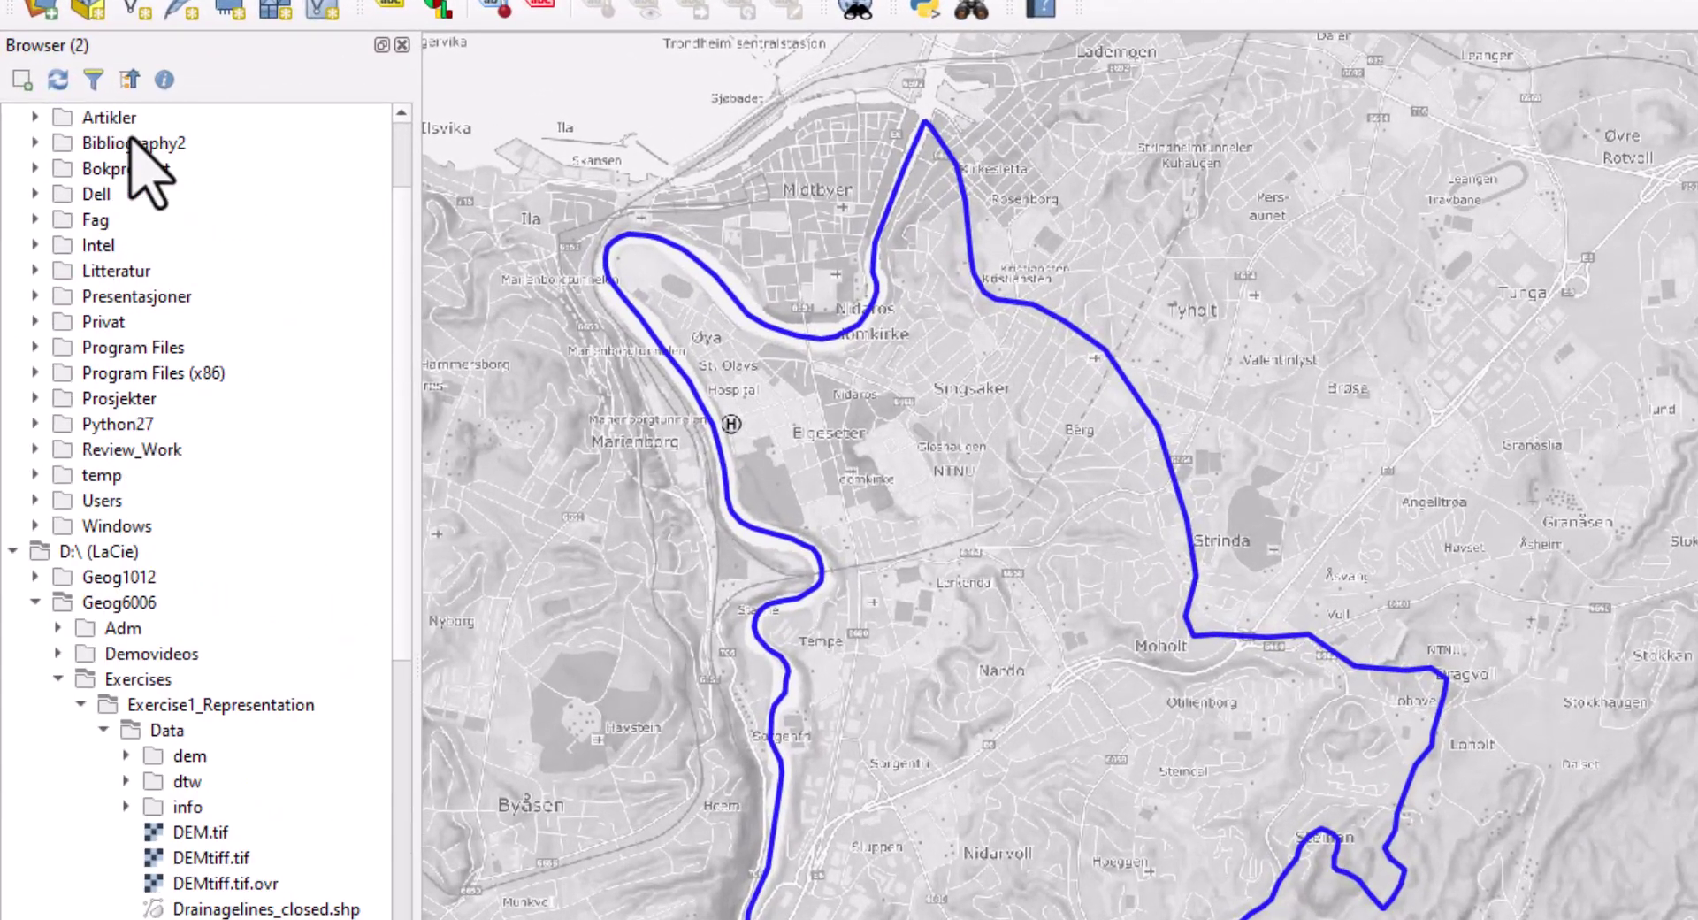
pyautogui.scroll(-5, 119, 574)
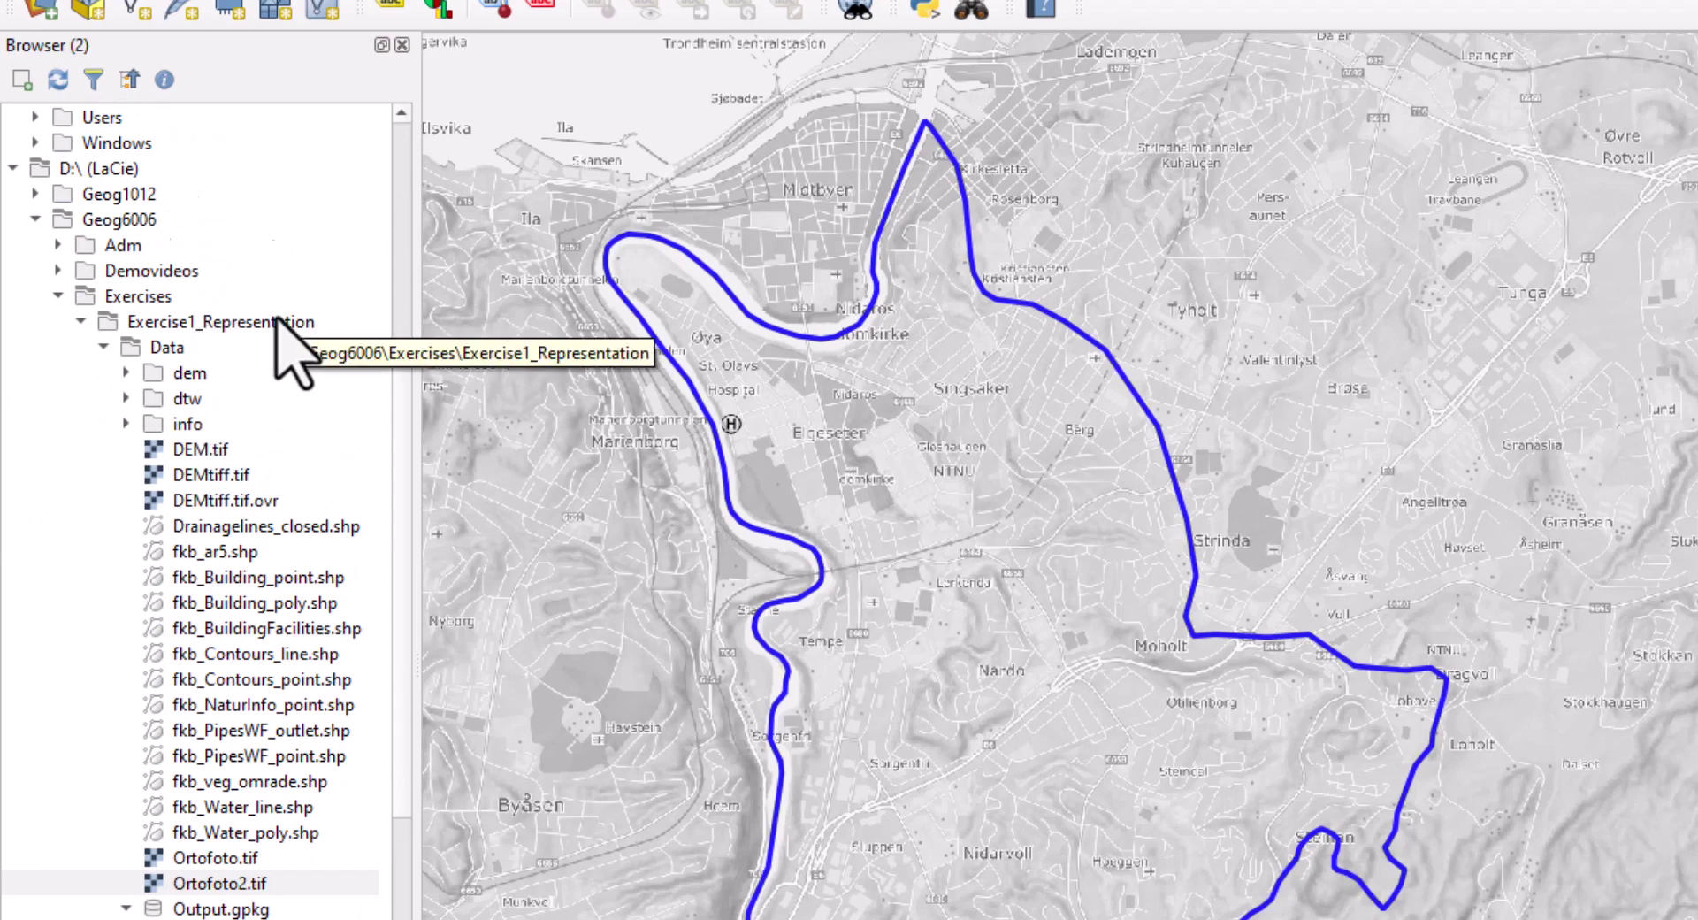
pyautogui.scroll(-2, 282, 328)
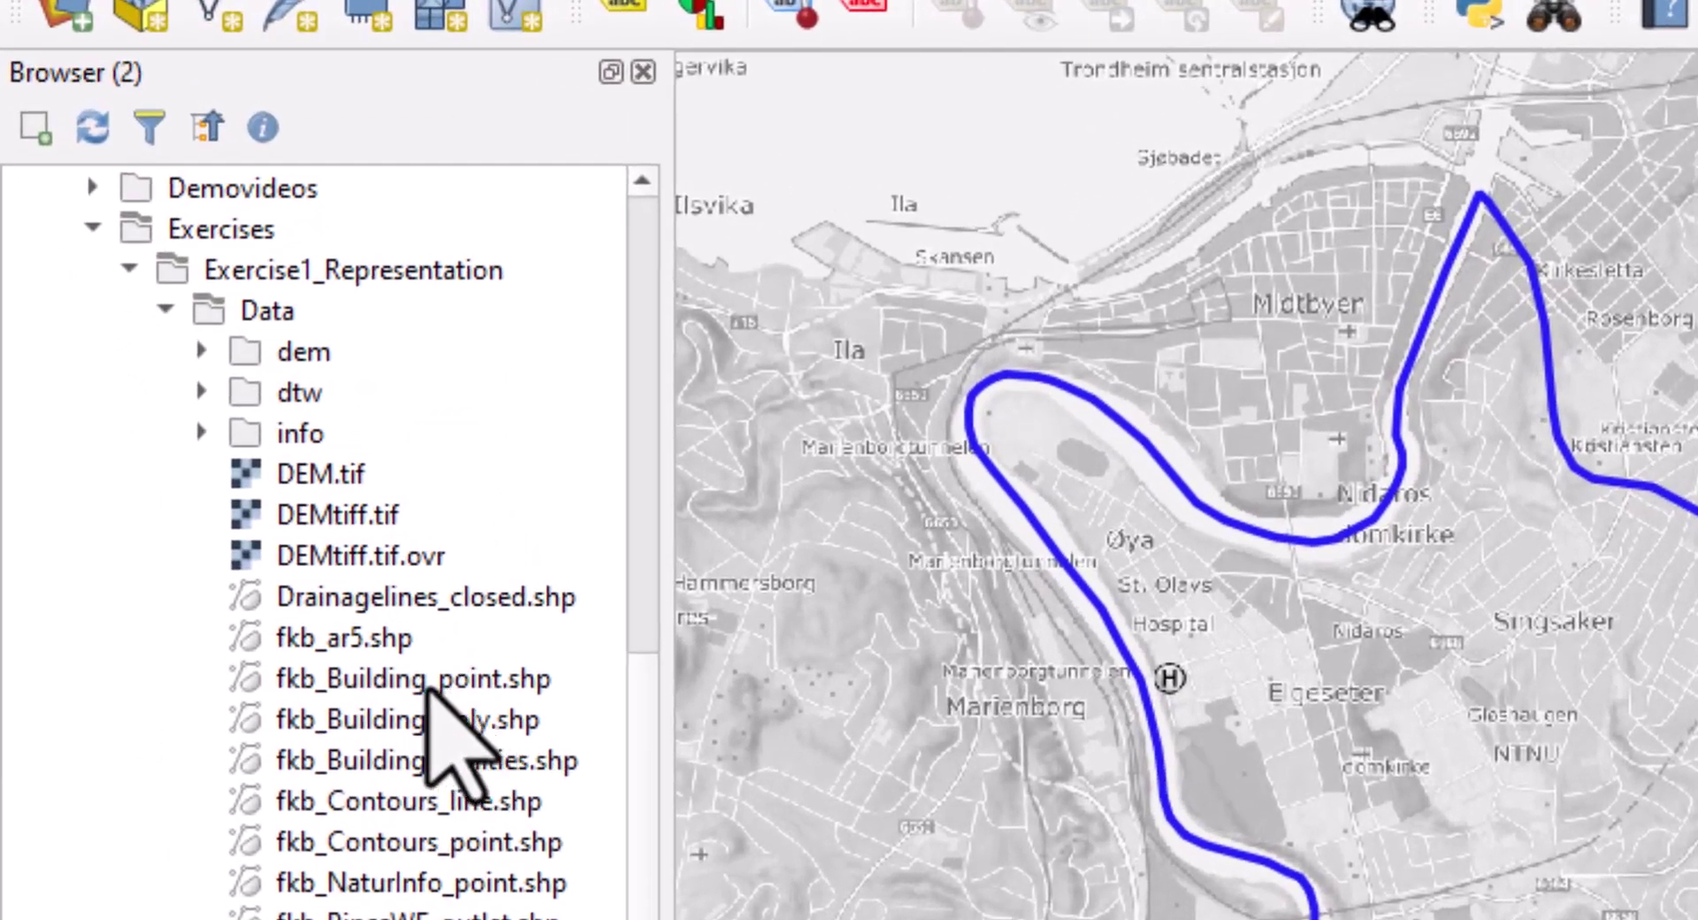
pyautogui.click(264, 428)
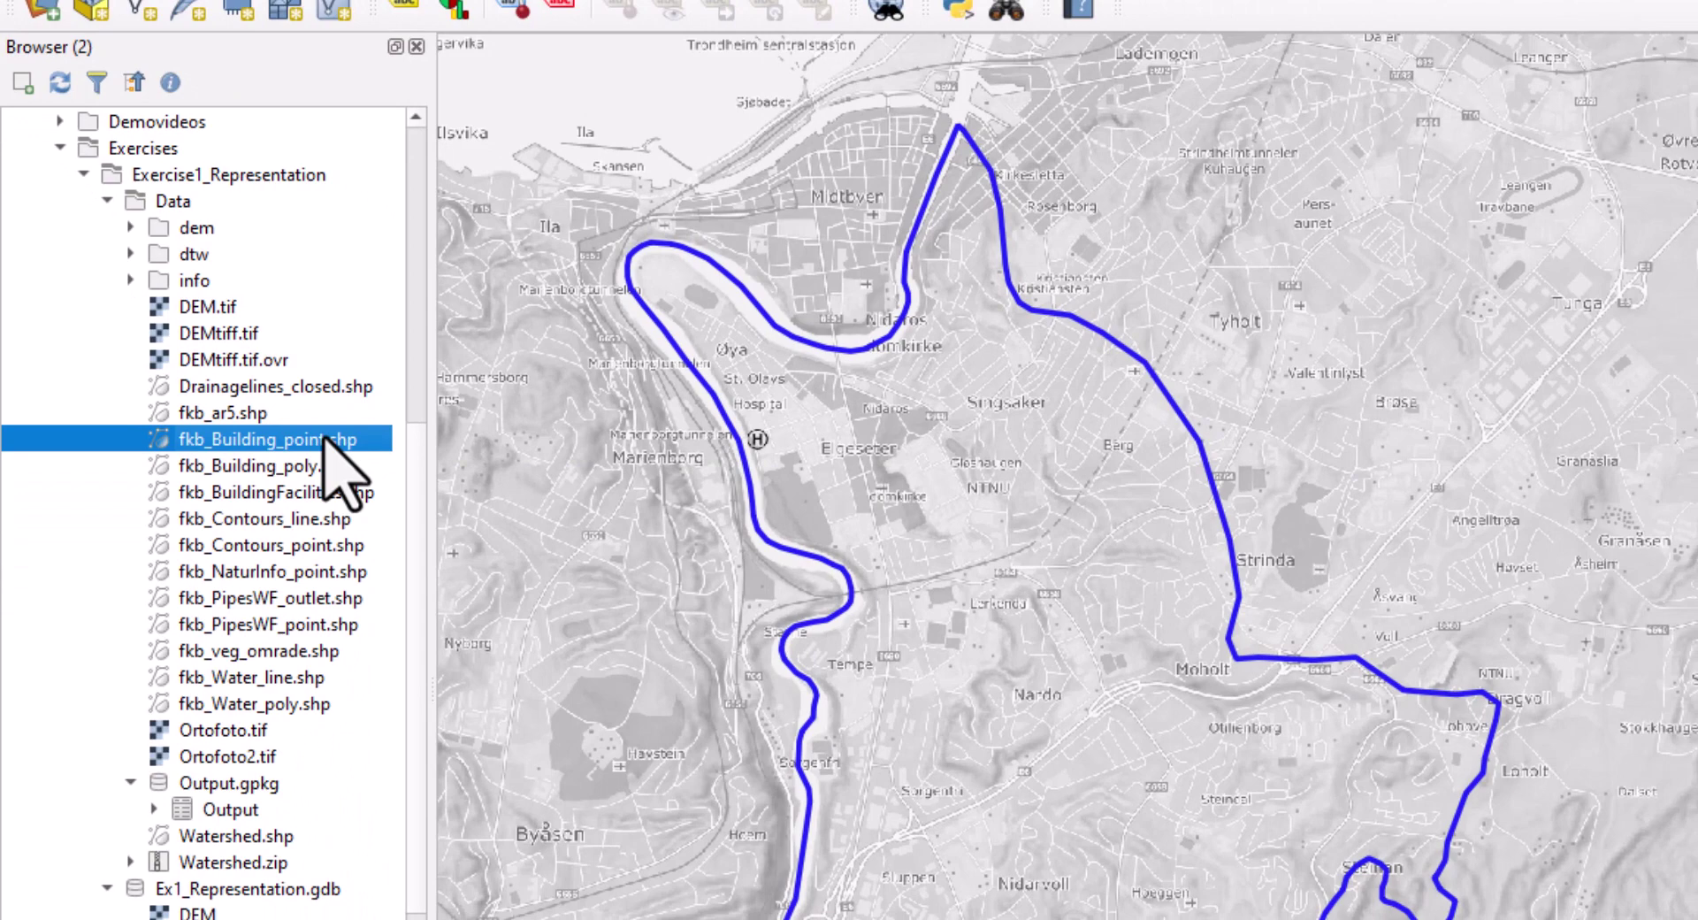
pyautogui.moveTo(324, 436); pyautogui.dragTo(780, 470)
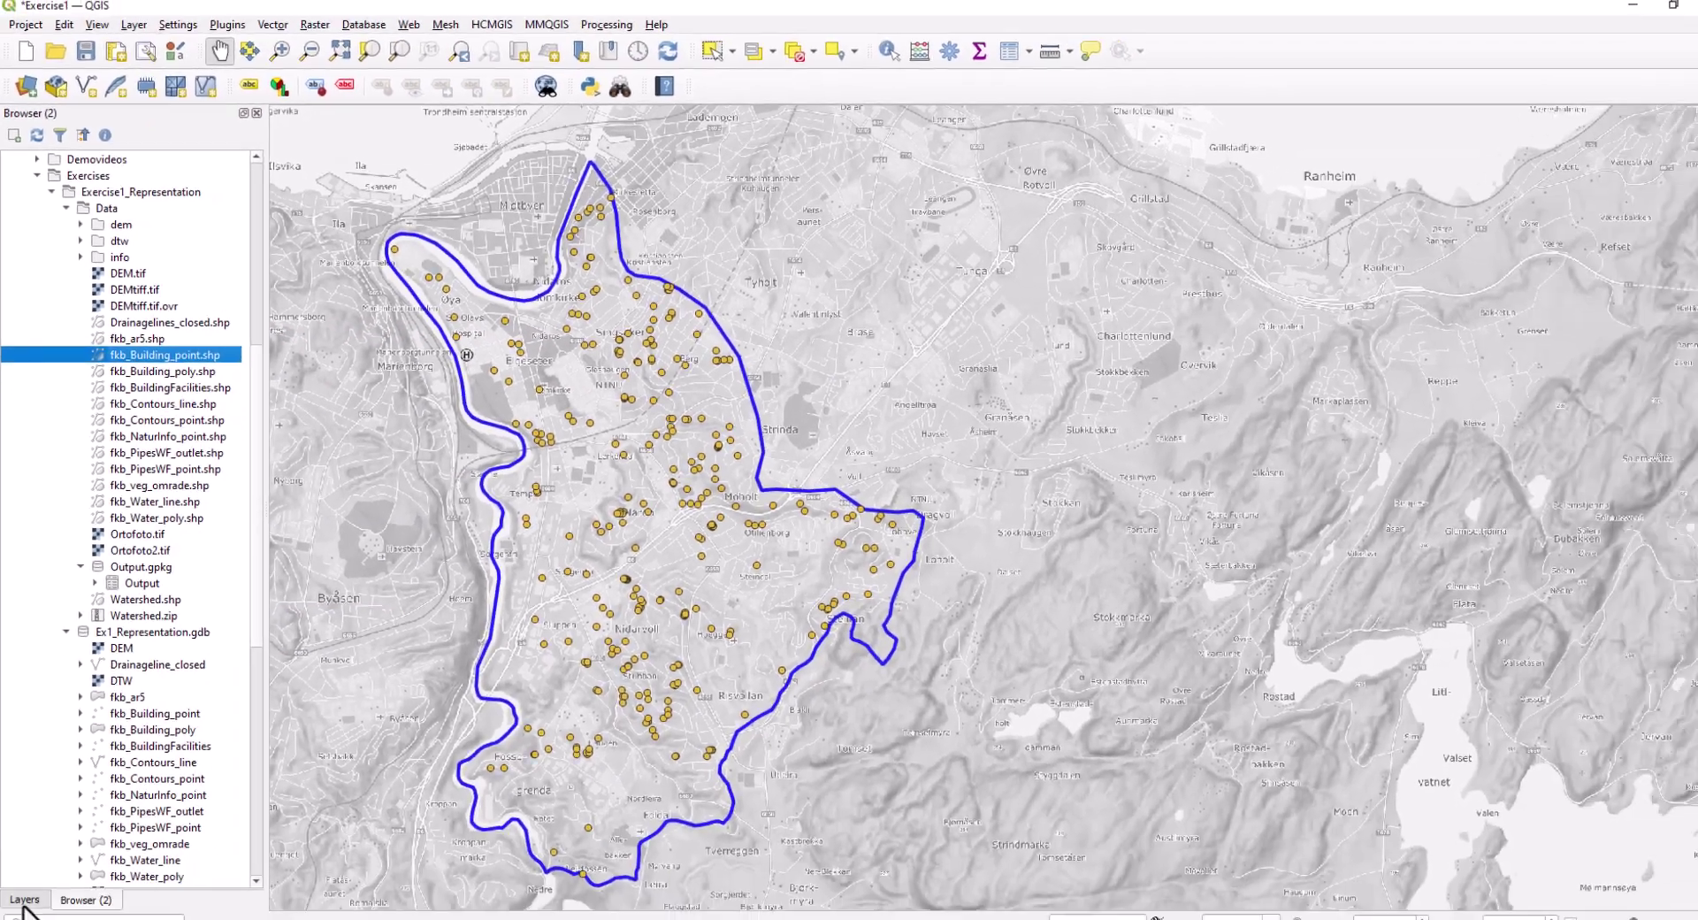
# - Move fkb_Building_point to the top of the layer list and hide it
pyautogui.click(24, 883)
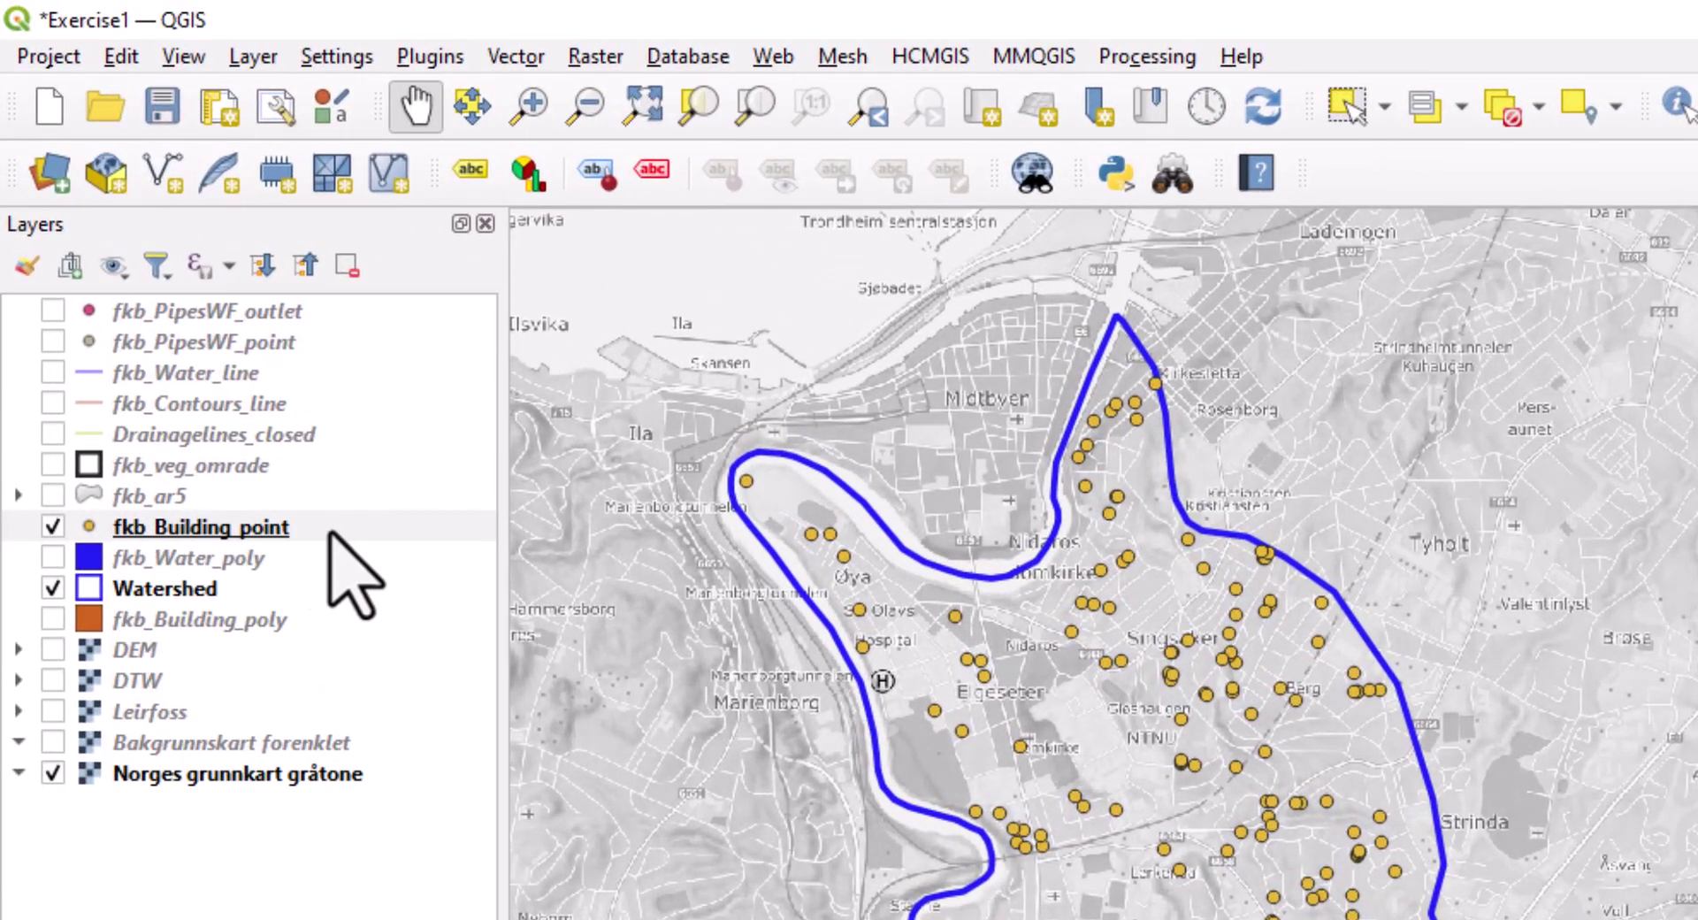
pyautogui.moveTo(250, 528); pyautogui.dragTo(224, 309)
pyautogui.click(53, 312)
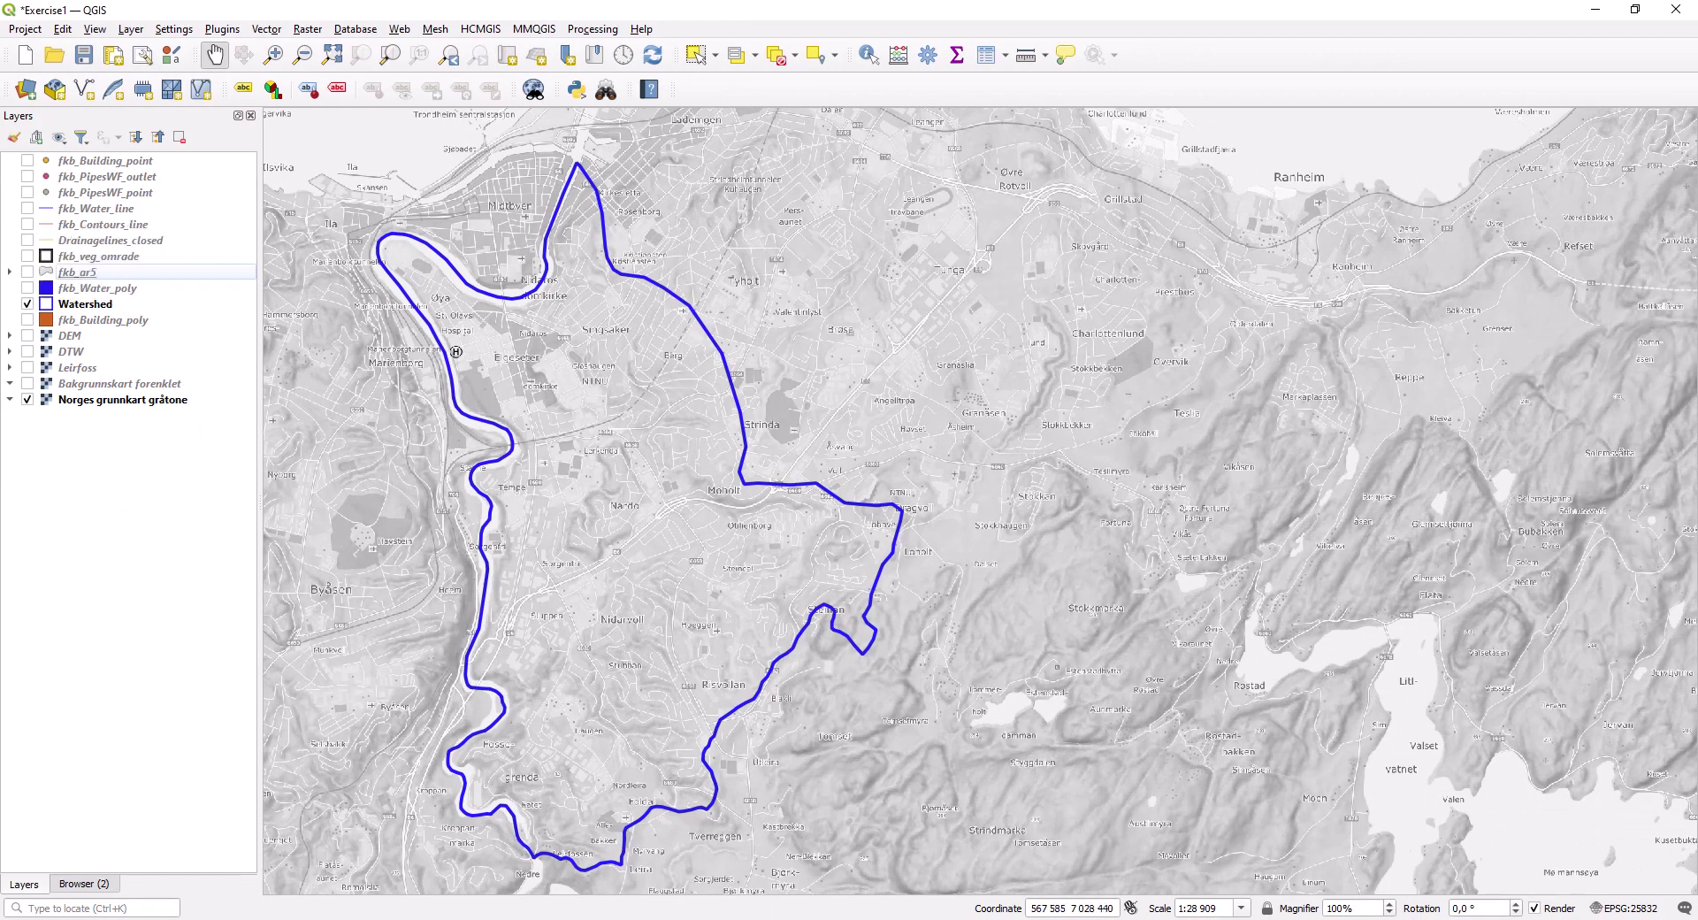
# - Bring fkb_PipesWF_point.shp from the Explorer Data folder into QGIS, then close Explorer
pyautogui.hotkey('alt', 'Tab')
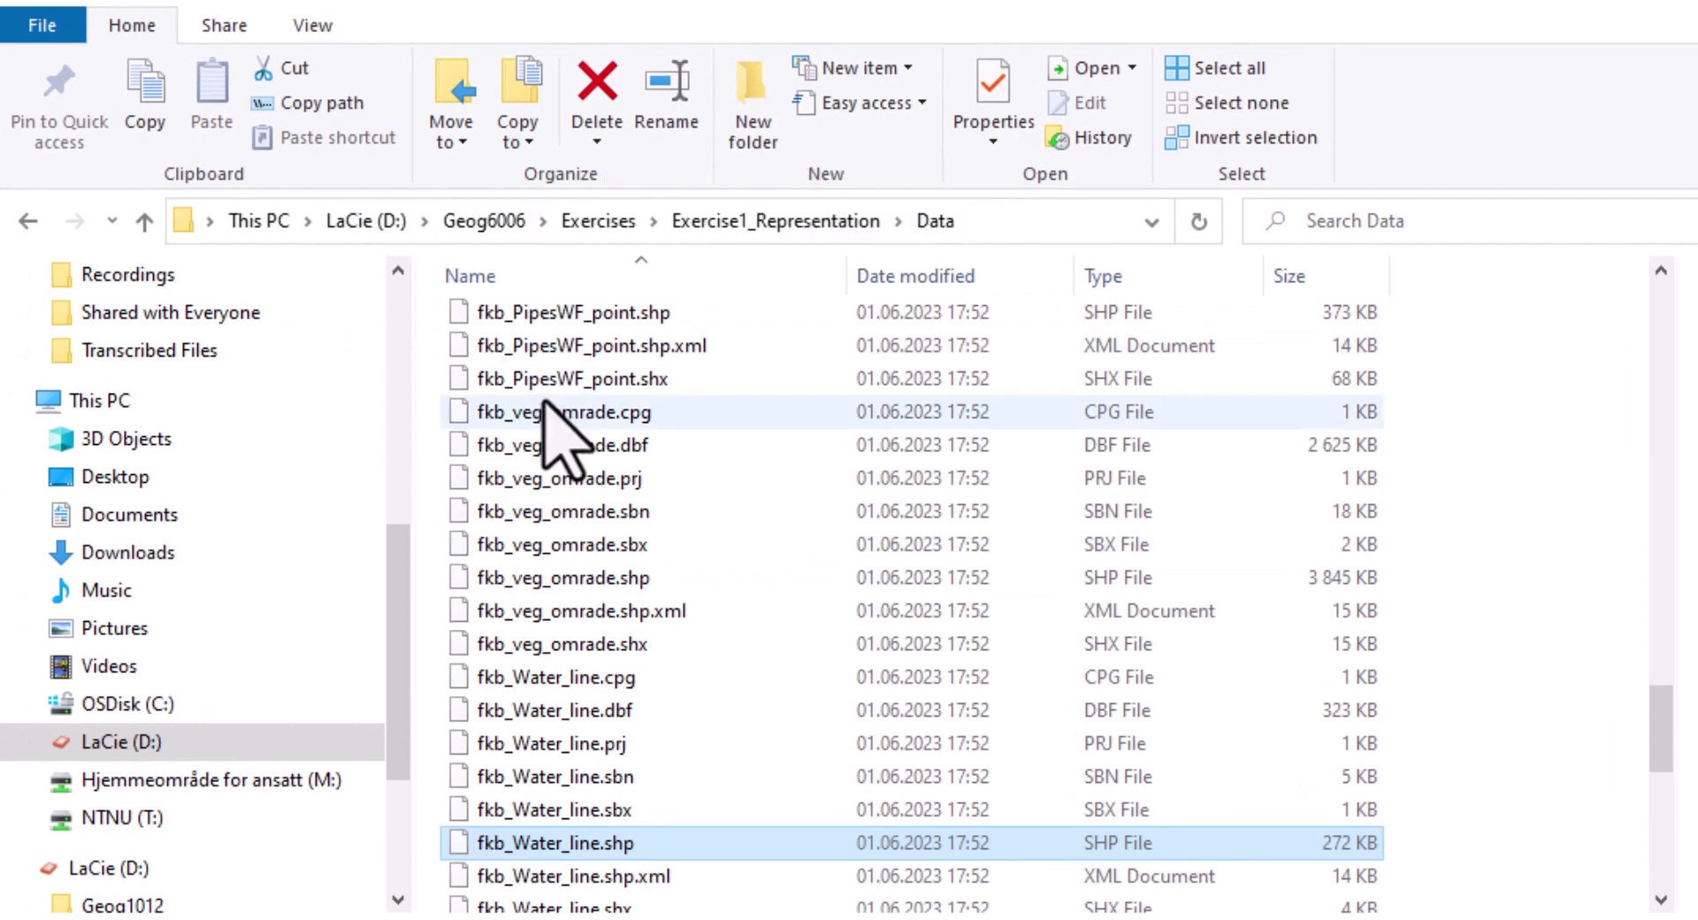
pyautogui.scroll(-5, 720, 493)
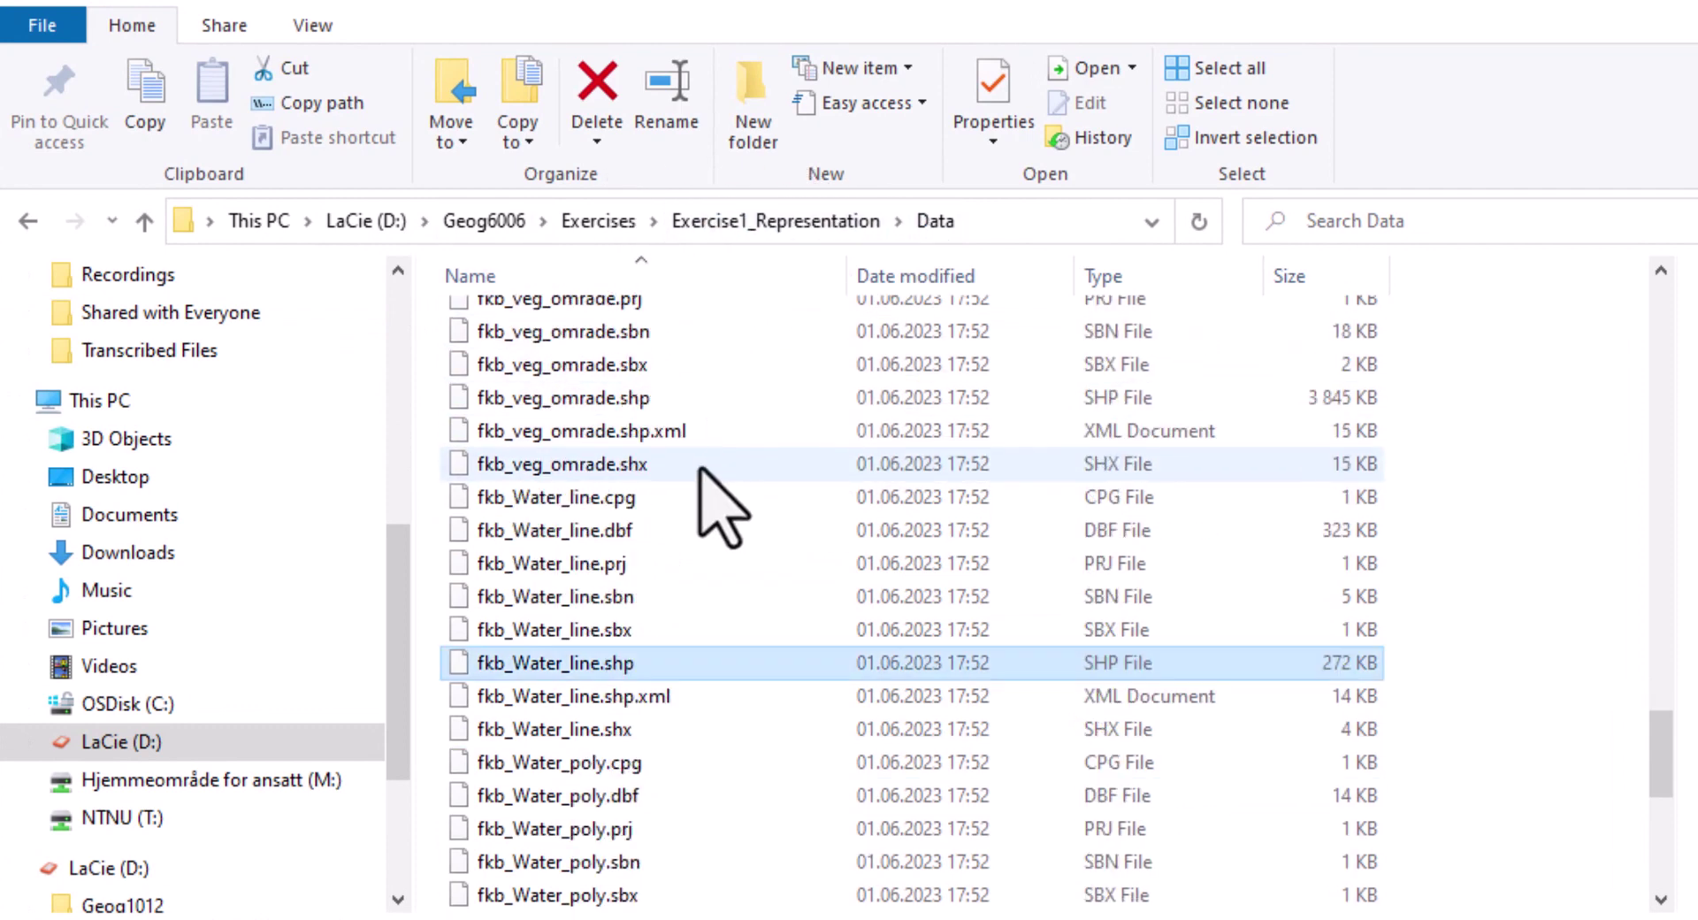
pyautogui.scroll(-4, 708, 522)
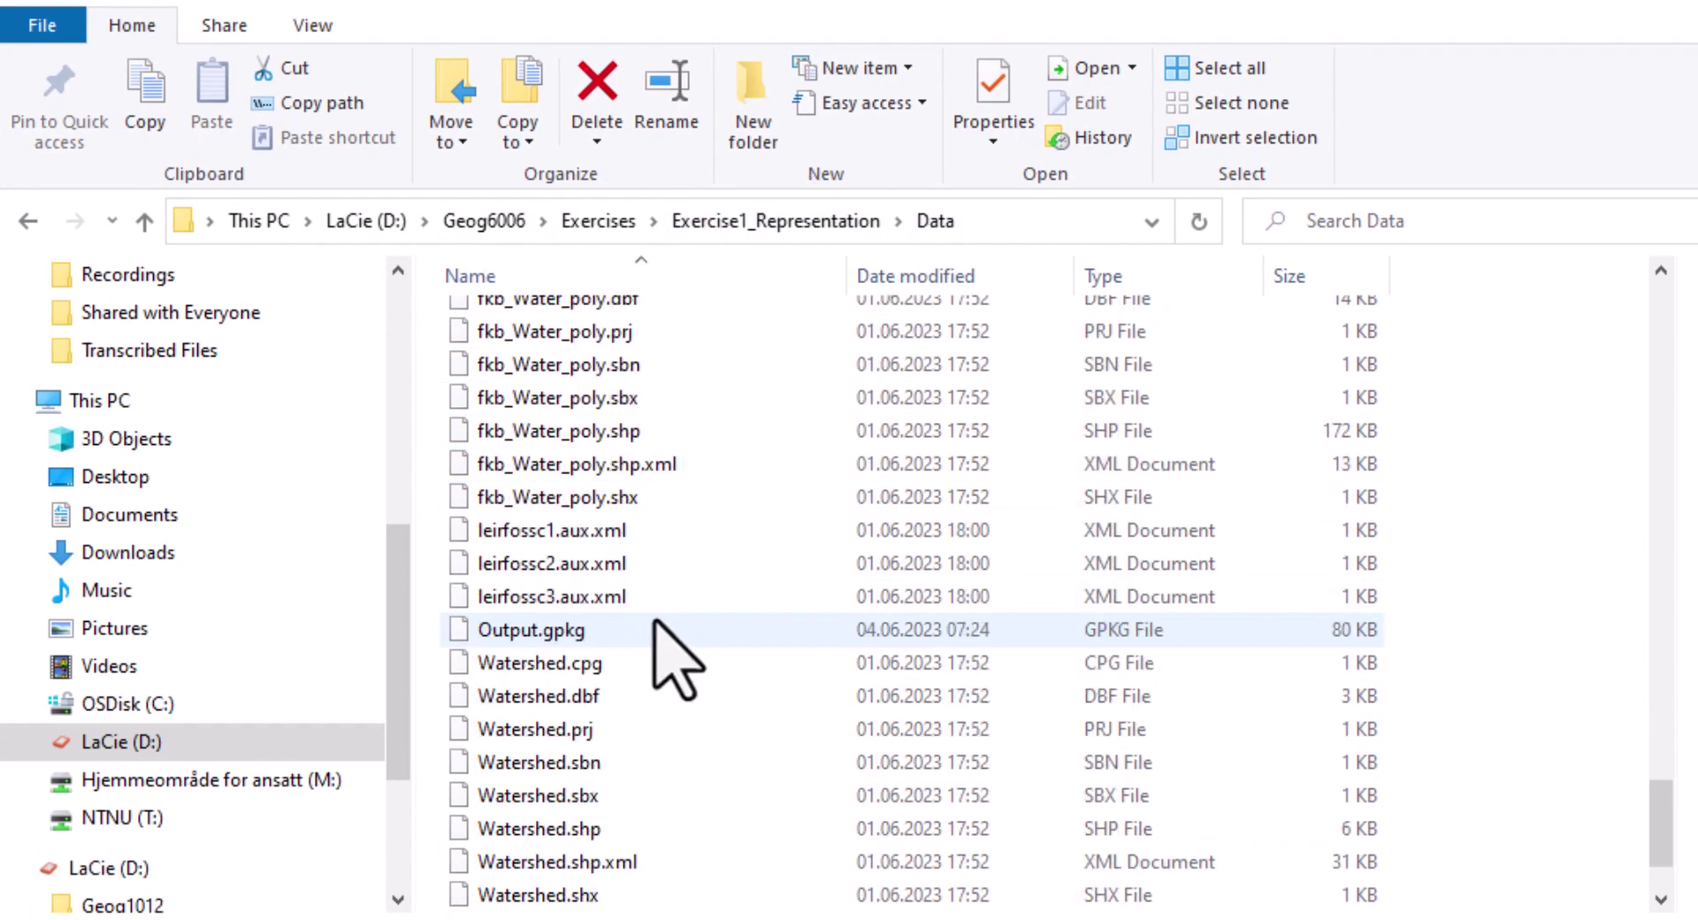
pyautogui.scroll(10, 699, 663)
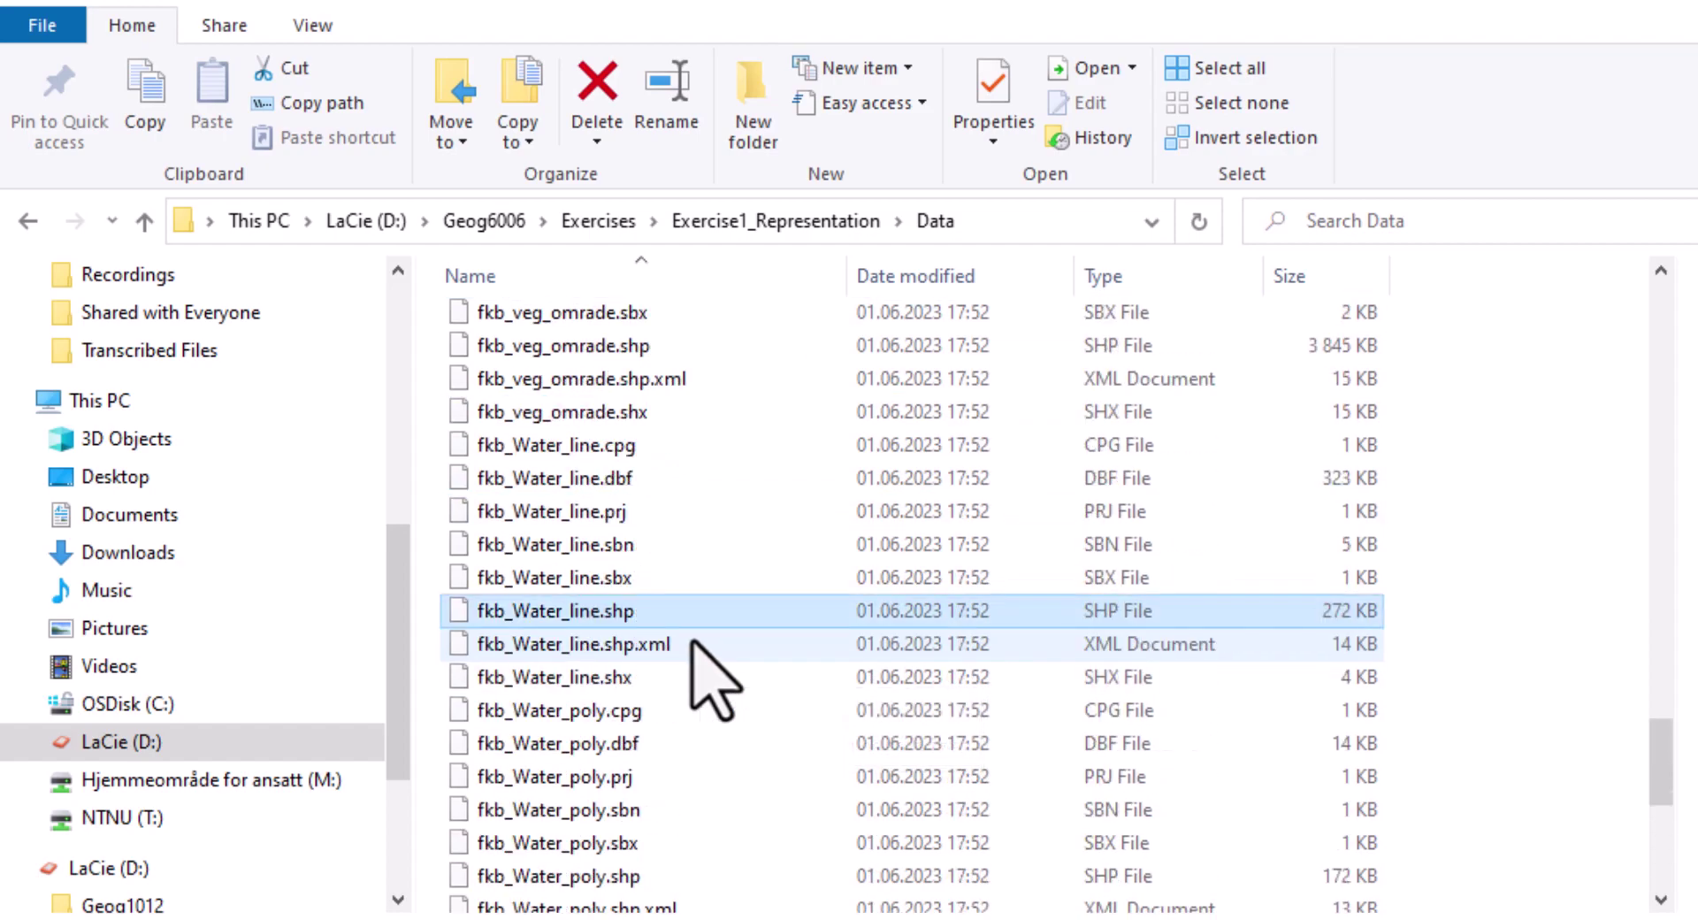
pyautogui.click(619, 576)
pyautogui.scroll(-1, 705, 814)
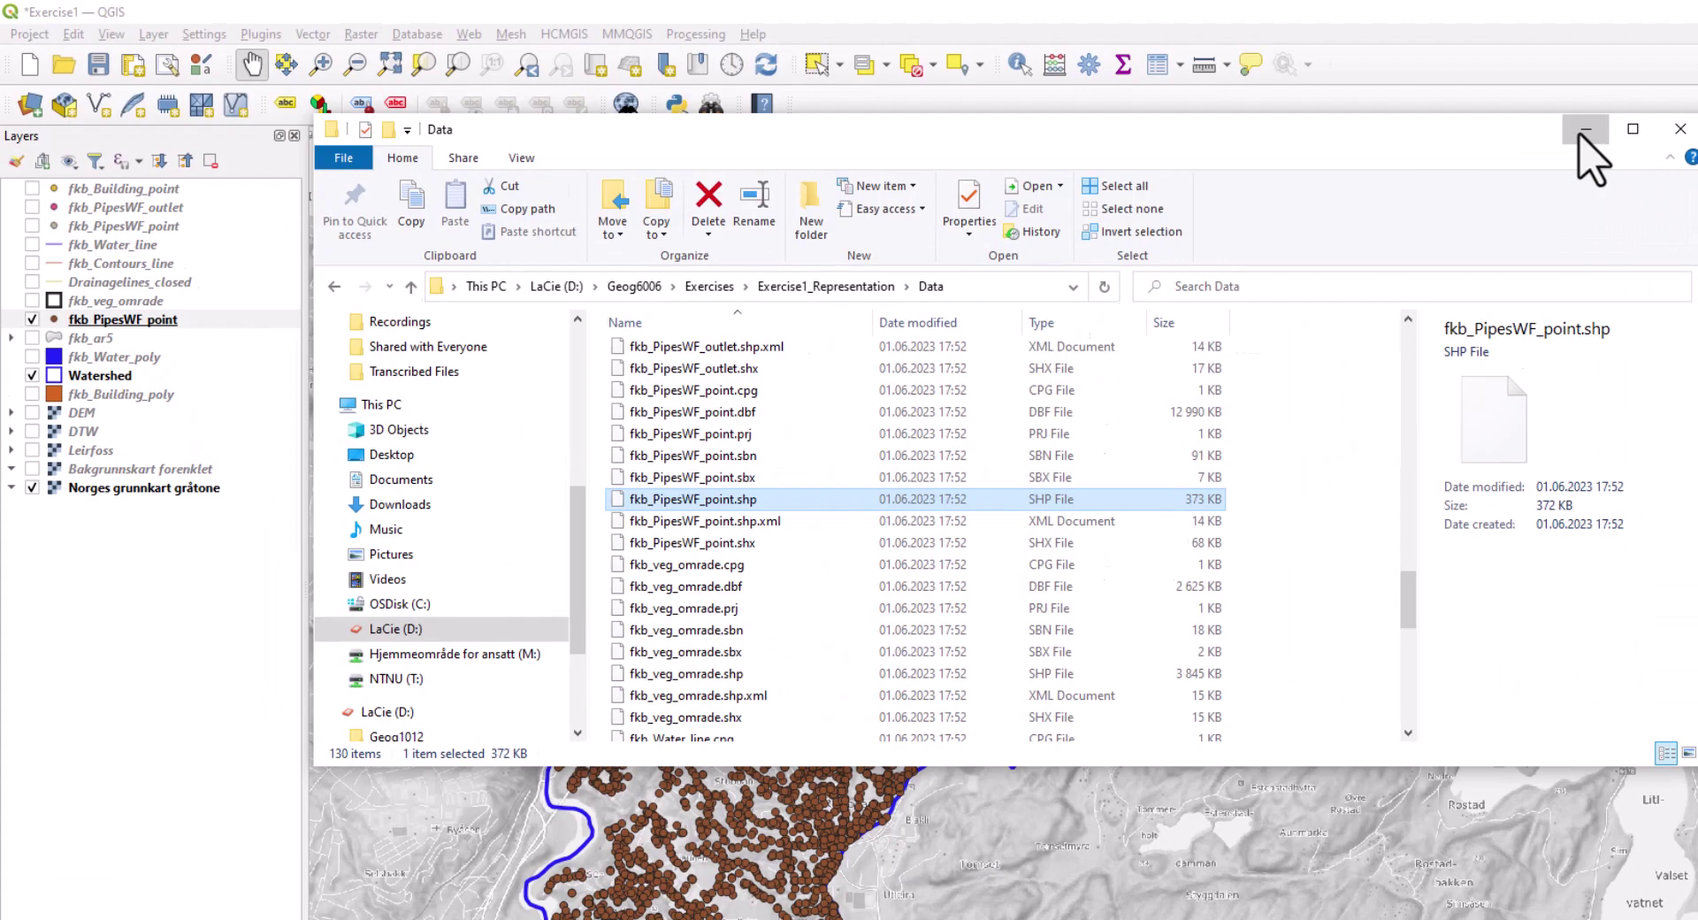
pyautogui.click(1432, 109)
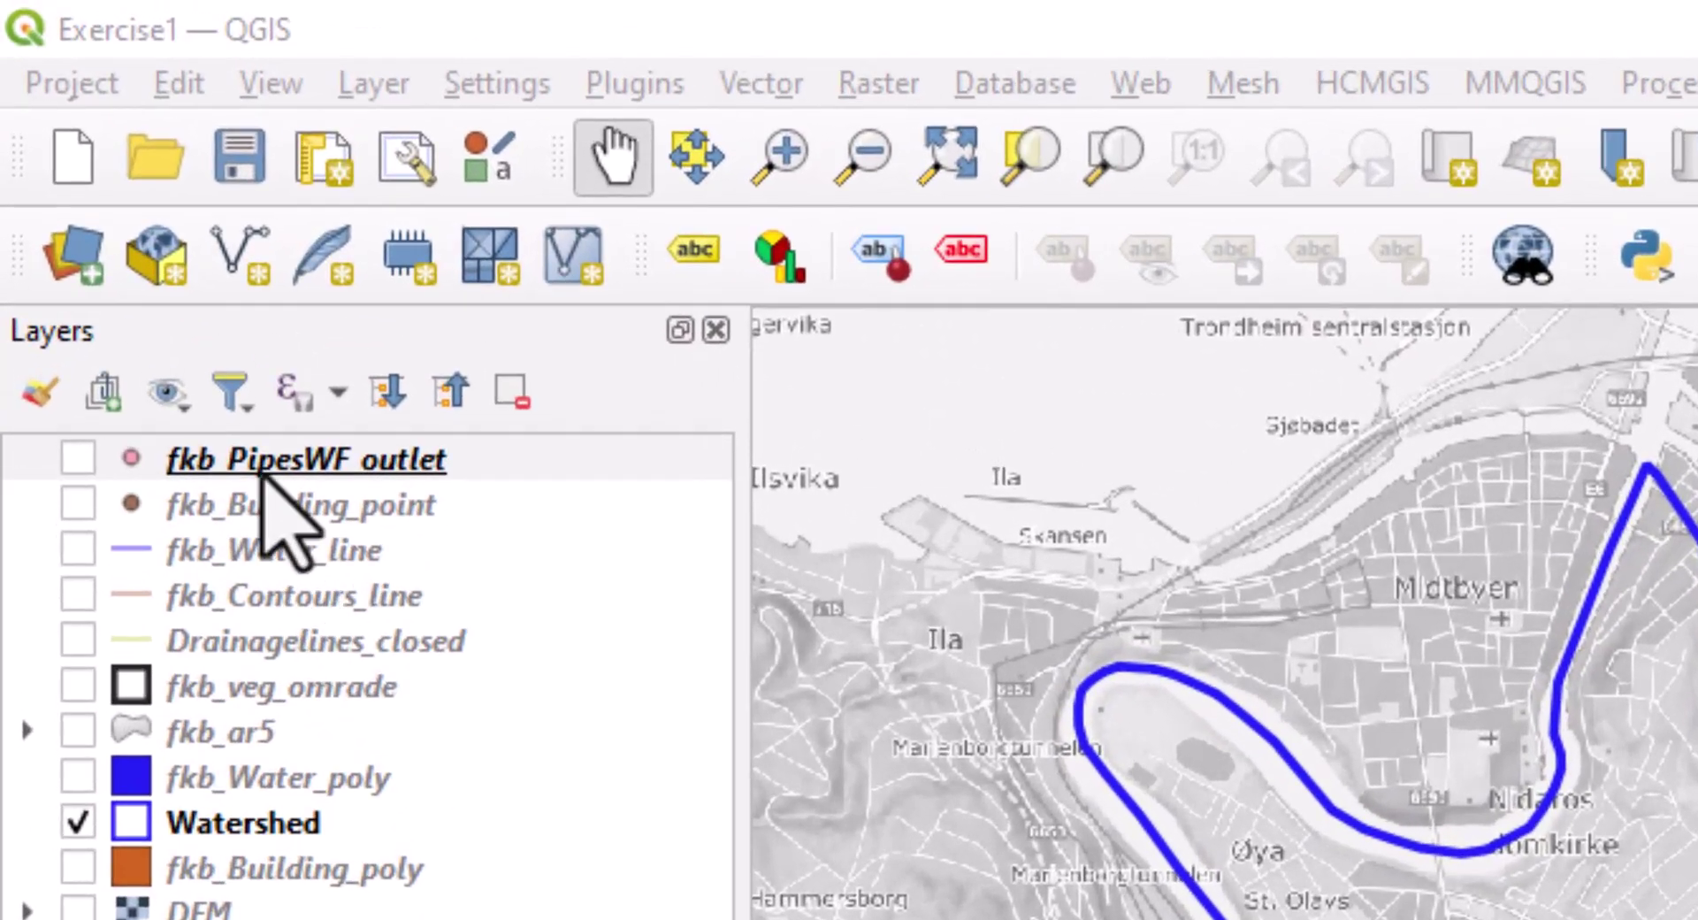
# - Choose Remove Layer for fkb_PipesWF_outlet from its context menu
pyautogui.rightClick(265, 469)
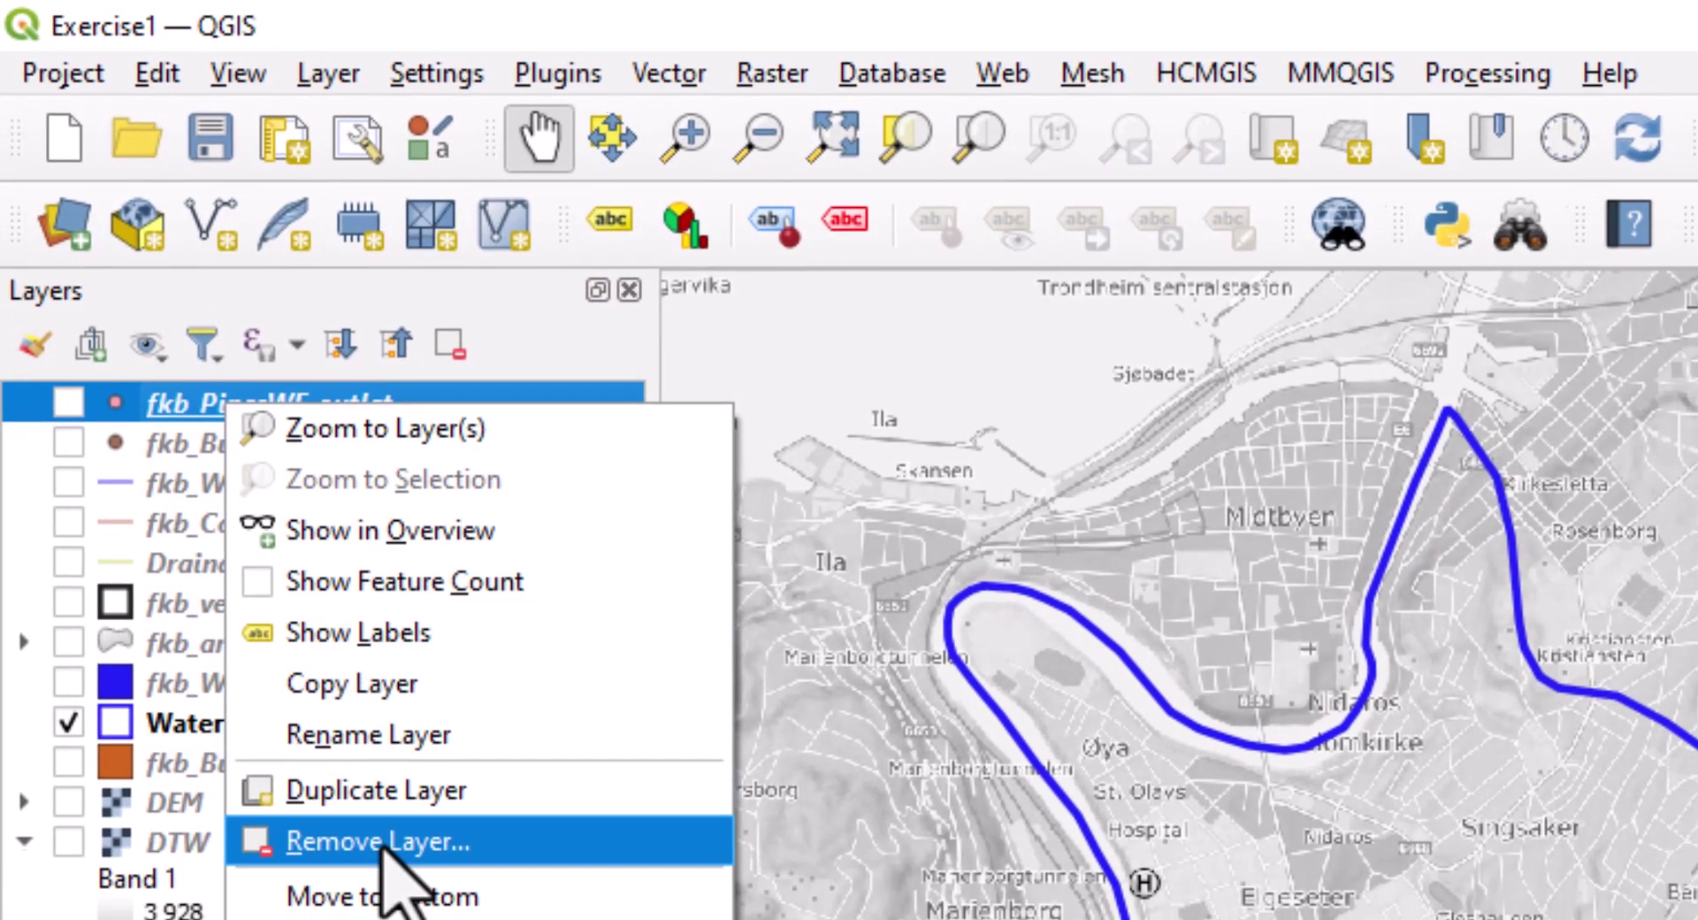
pyautogui.click(387, 851)
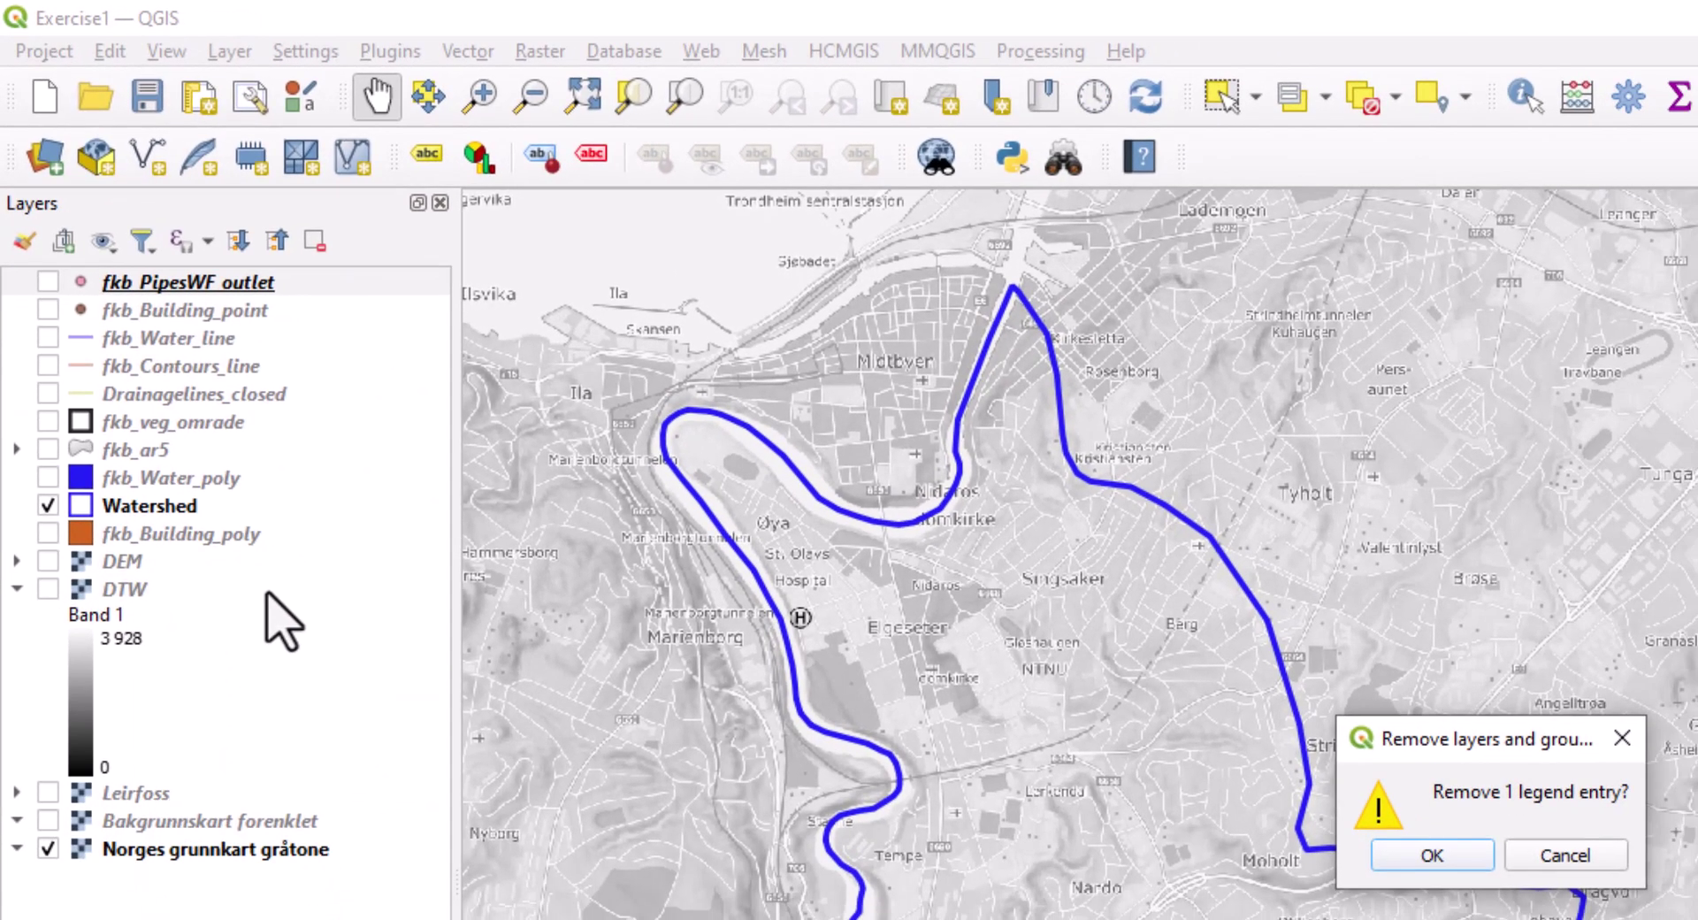